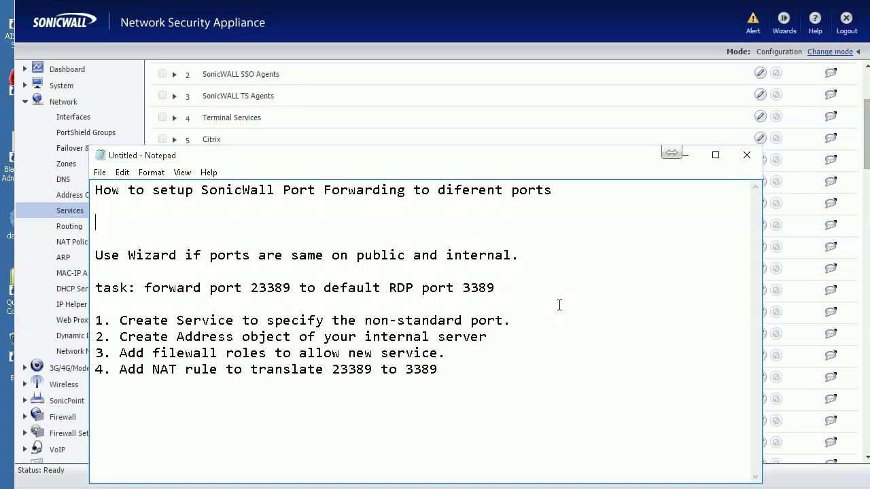
# Review the task line in the notes, highlighting public port 23389 and internal RDP port 3389
pyautogui.click(333, 214)
pyautogui.moveTo(392, 287); pyautogui.dragTo(498, 287)
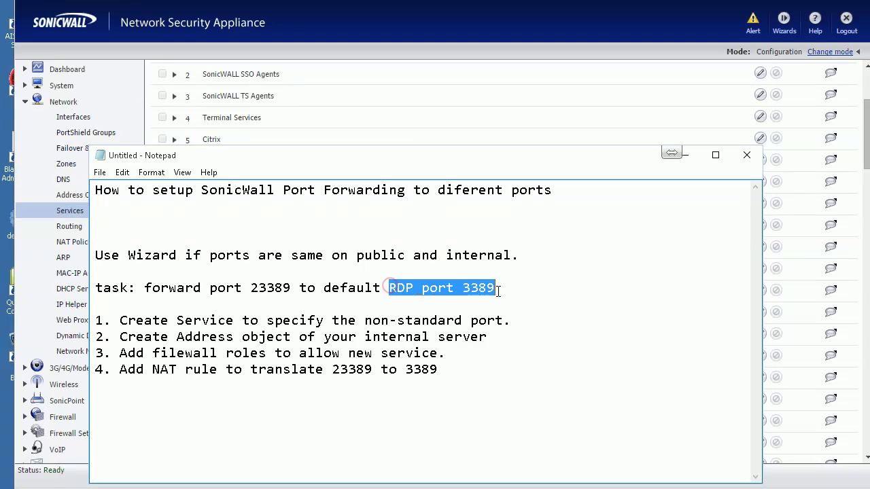
pyautogui.click(500, 288)
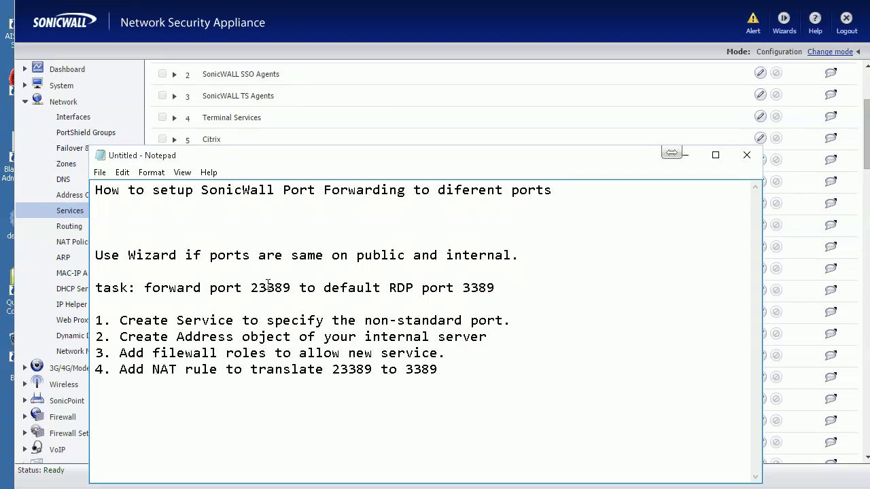
pyautogui.moveTo(251, 287); pyautogui.dragTo(293, 288)
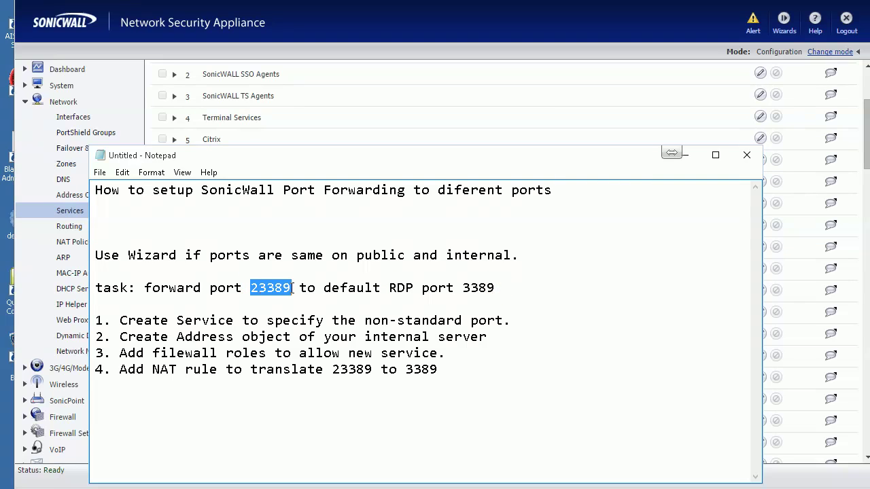
pyautogui.click(293, 288)
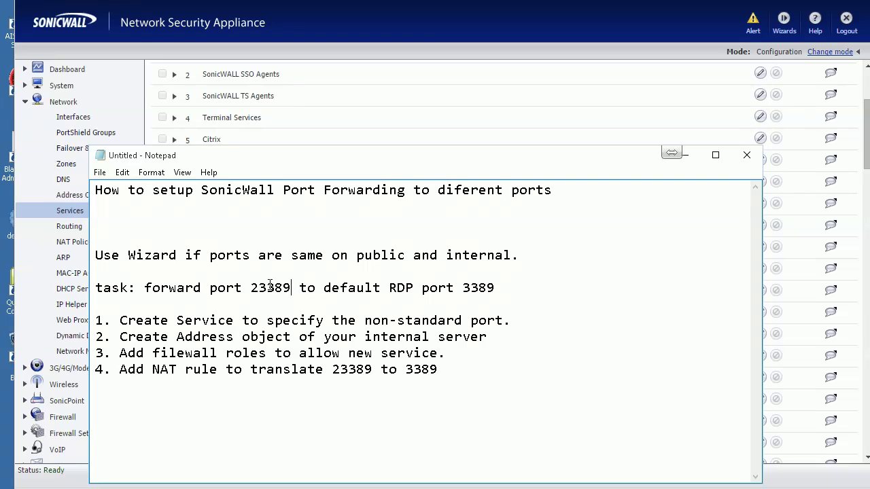
pyautogui.click(314, 288)
pyautogui.click(509, 285)
pyautogui.click(478, 288)
pyautogui.click(275, 288)
pyautogui.click(242, 288)
pyautogui.click(306, 287)
pyautogui.click(428, 286)
pyautogui.click(504, 287)
pyautogui.click(519, 235)
# Point out the advice about using the wizard, then bring up SonicWall's configuration wizards
pyautogui.moveTo(104, 255); pyautogui.dragTo(413, 255)
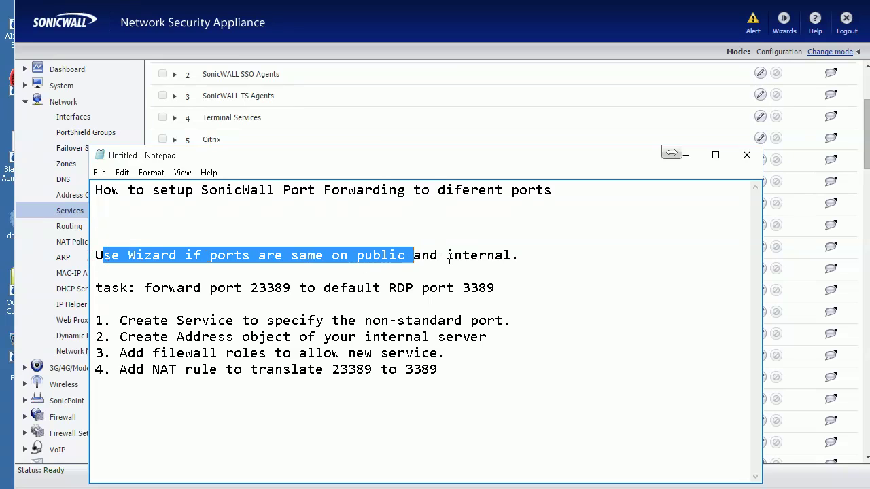
pyautogui.click(252, 257)
pyautogui.click(313, 255)
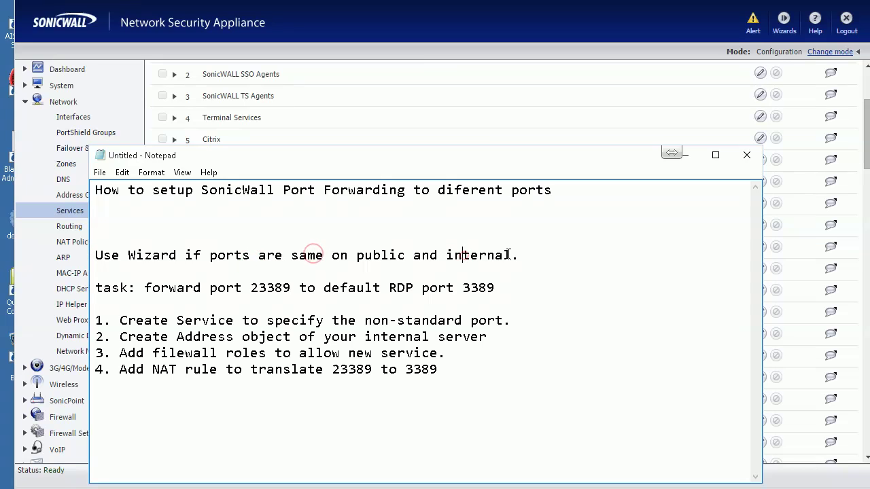
pyautogui.click(464, 256)
pyautogui.click(511, 255)
pyautogui.click(654, 28)
pyautogui.click(784, 19)
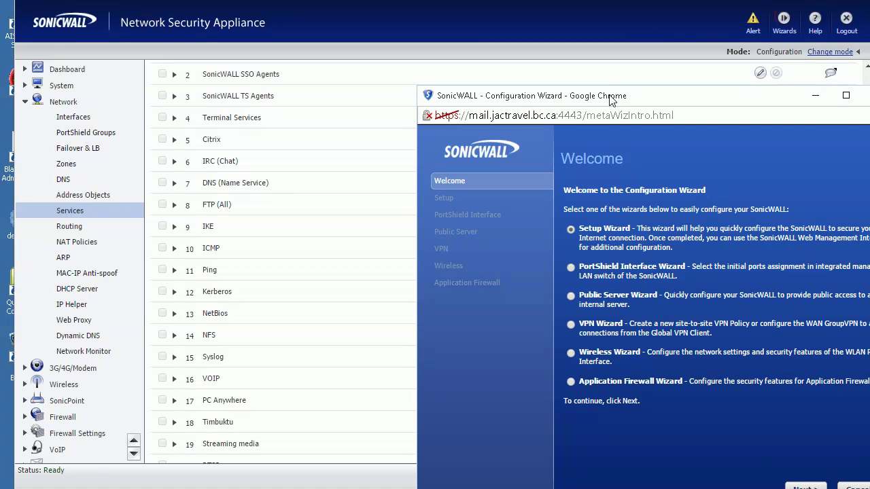
# Move the Configuration Wizard window aside and cancel it without running any wizard
pyautogui.moveTo(611, 100); pyautogui.dragTo(433, 43)
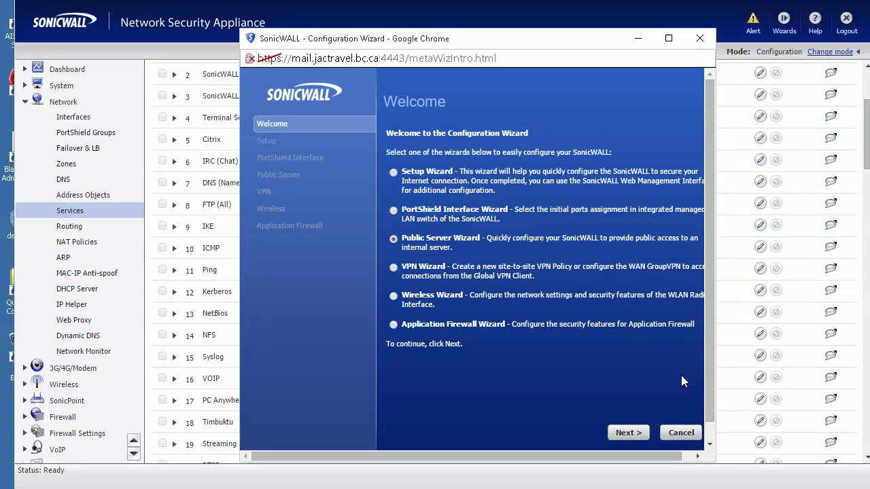
pyautogui.click(682, 434)
# Highlight the forwarding task, step 1 and port 23389 in the notes, then open Network > Services
pyautogui.click(722, 486)
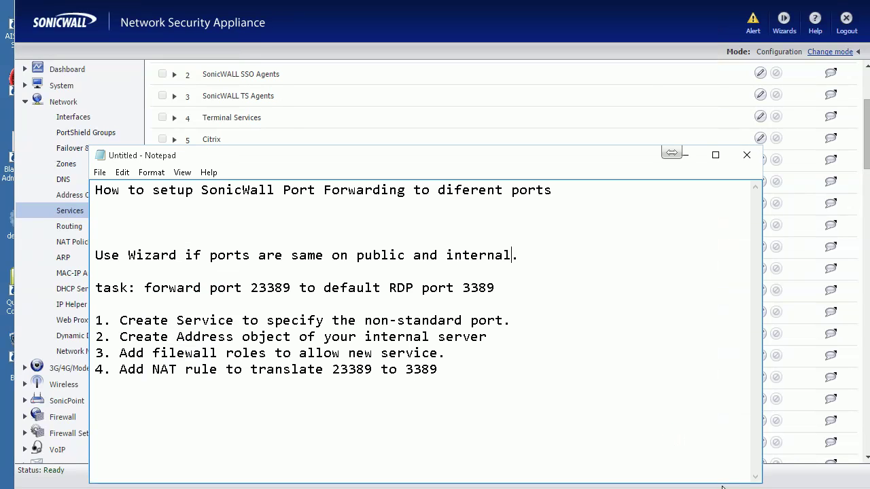
pyautogui.moveTo(169, 288); pyautogui.dragTo(454, 288)
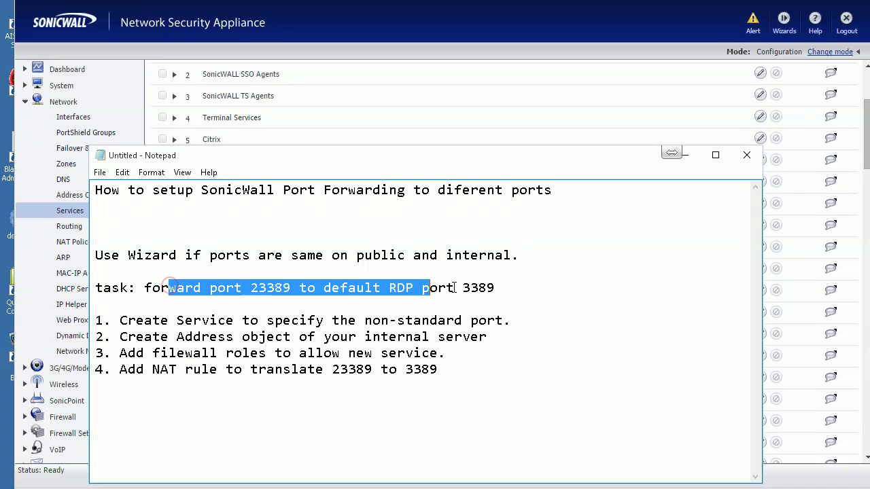
pyautogui.click(476, 288)
pyautogui.moveTo(511, 288); pyautogui.dragTo(152, 288)
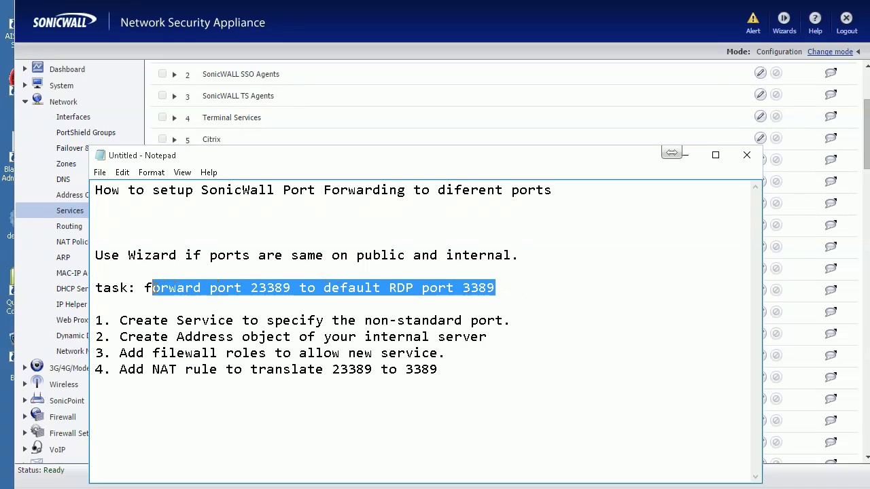
pyautogui.click(144, 289)
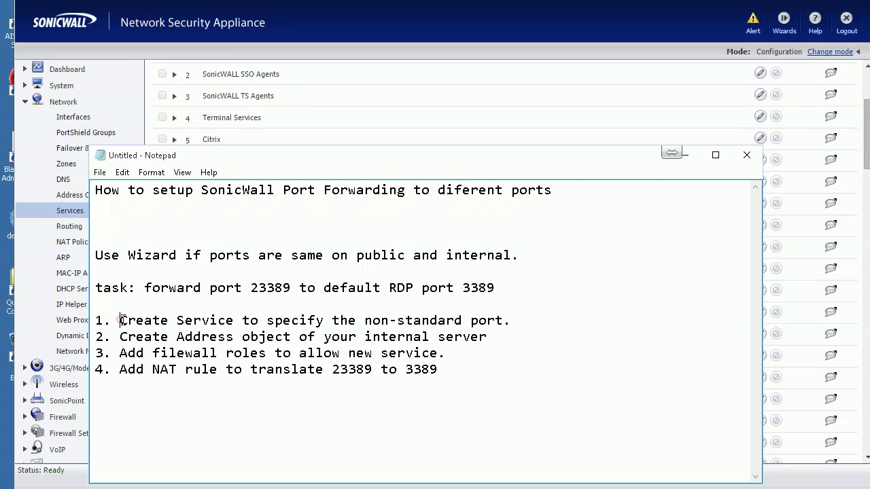
pyautogui.moveTo(521, 320); pyautogui.dragTo(95, 320)
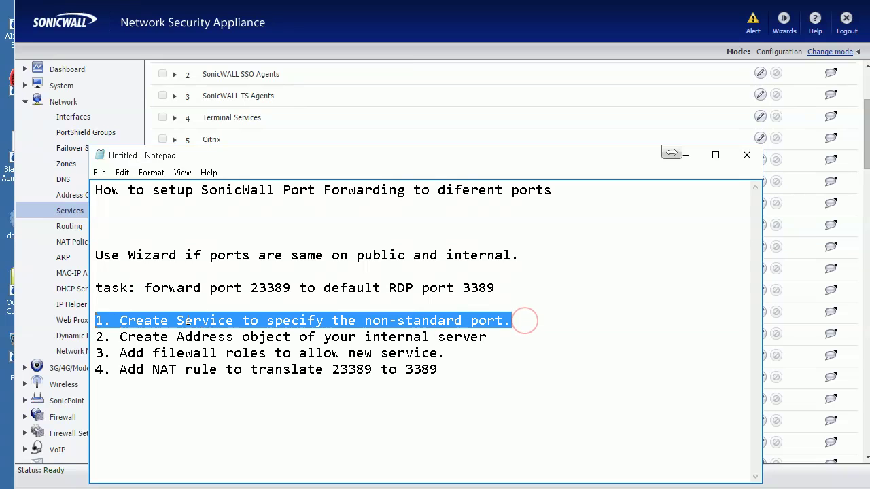
pyautogui.click(189, 320)
pyautogui.moveTo(292, 289); pyautogui.dragTo(250, 289)
pyautogui.click(278, 288)
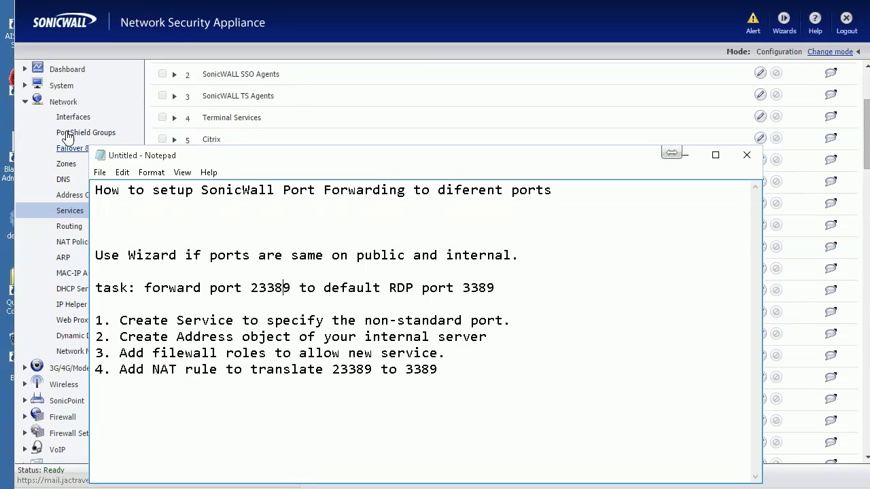
pyautogui.click(70, 211)
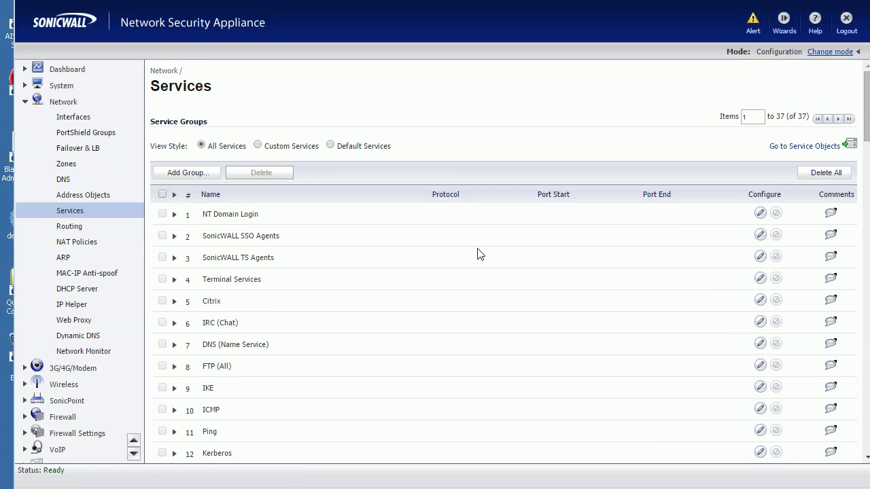
# Try a new TCP(6) service named 'sfasf' with port range 33389, then close without saving
pyautogui.scroll(-10, 385, 317)
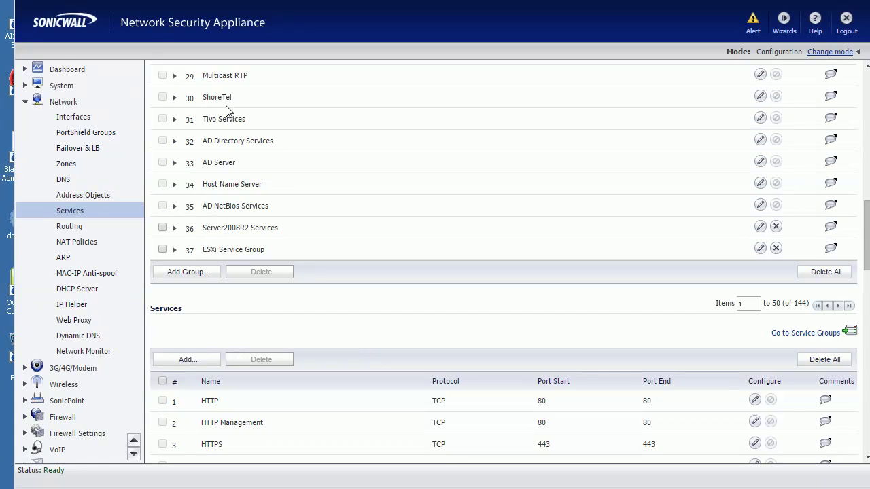
pyautogui.click(201, 360)
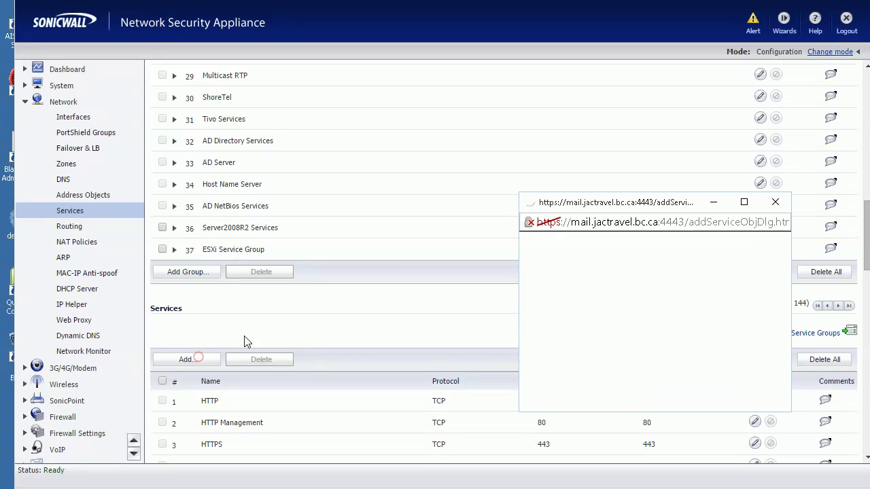
pyautogui.click(624, 280)
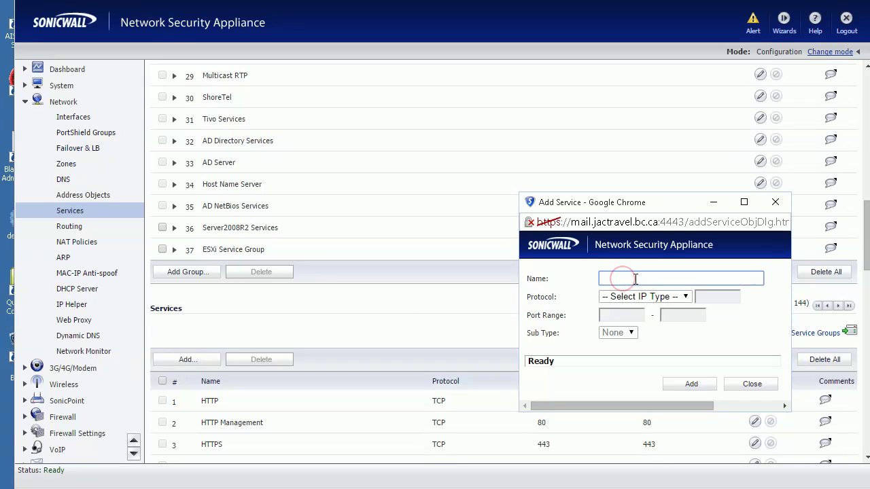
pyautogui.write('sfasf')
pyautogui.click(649, 297)
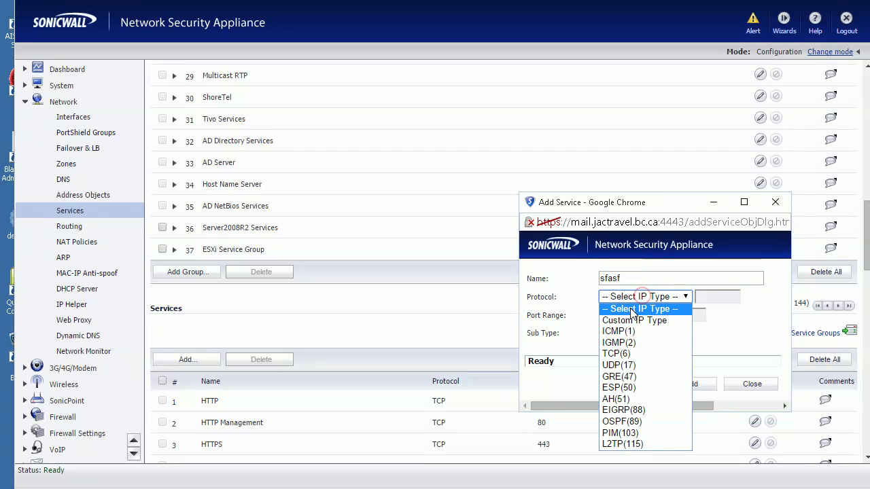
pyautogui.click(619, 356)
pyautogui.click(617, 316)
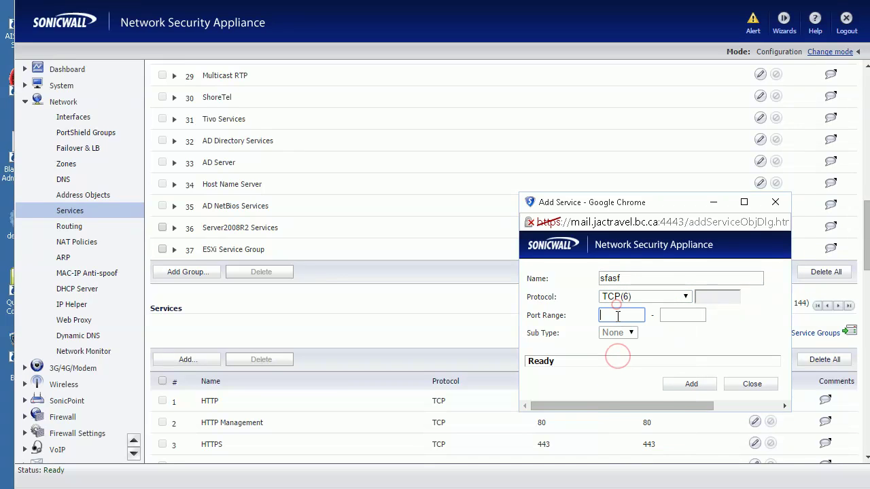
pyautogui.write('33389')
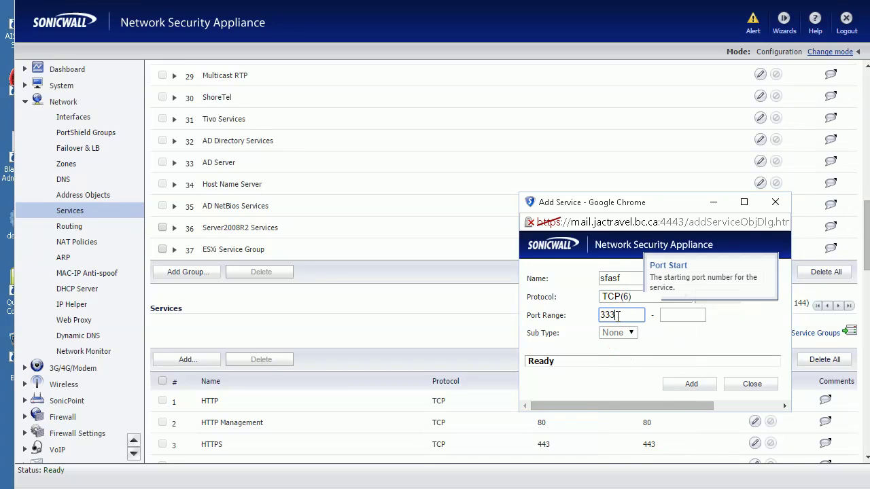
pyautogui.click(679, 316)
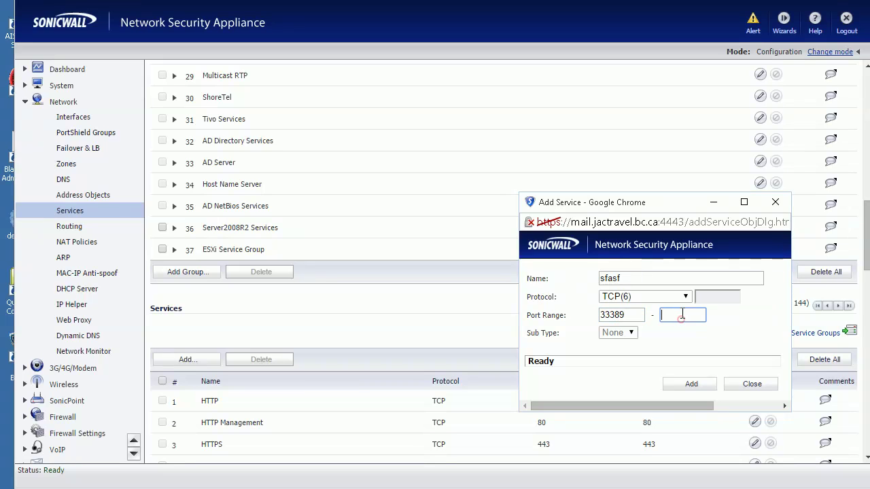
pyautogui.write('33389')
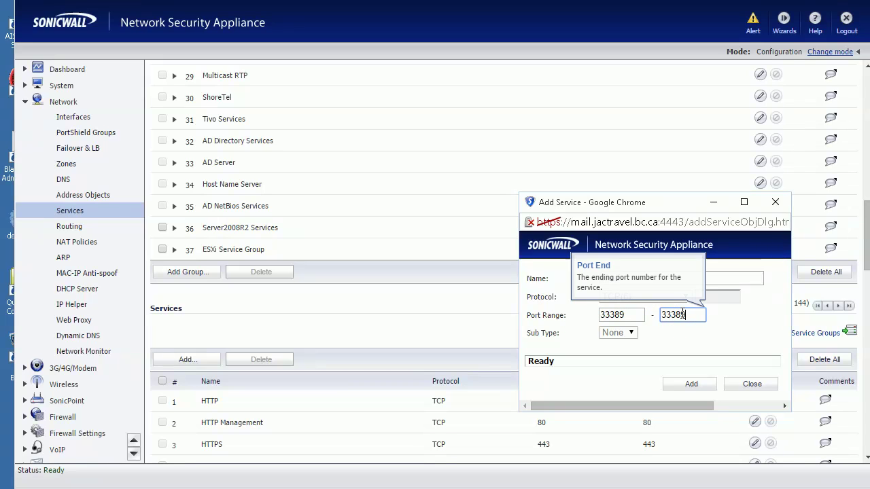
pyautogui.click(692, 385)
pyautogui.click(747, 384)
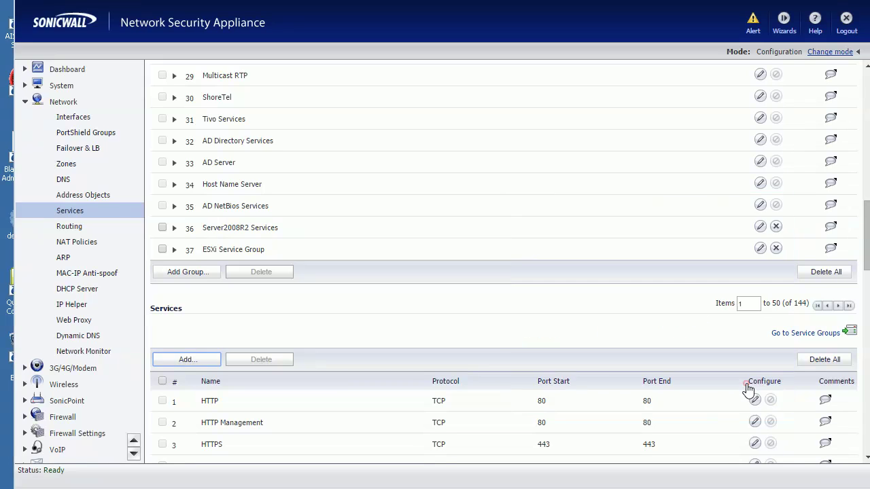
# Switch to the Custom Services view and highlight 23389 in the JACSRV-RDP-23389 row
pyautogui.moveTo(866, 204); pyautogui.dragTo(847, 111)
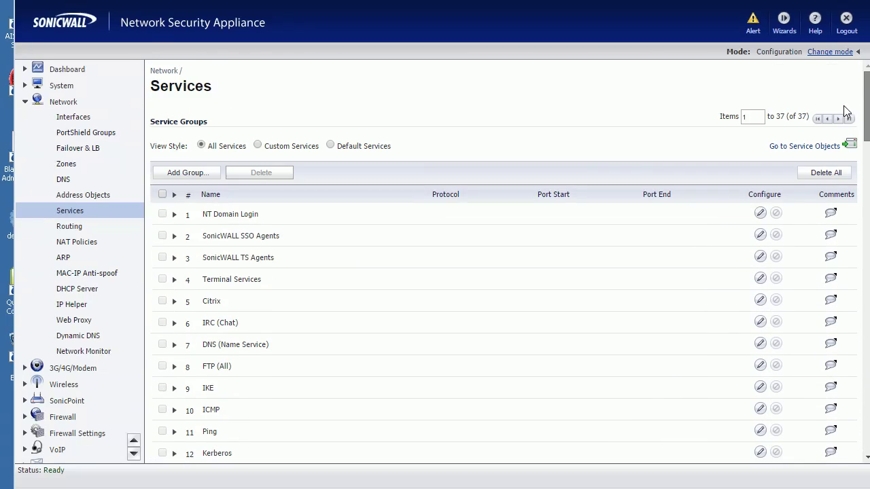
pyautogui.click(258, 145)
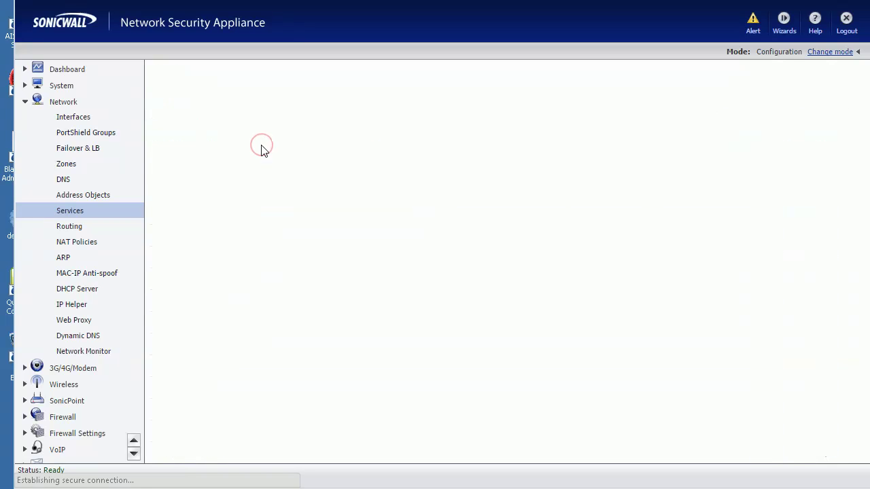
pyautogui.scroll(-2, 280, 424)
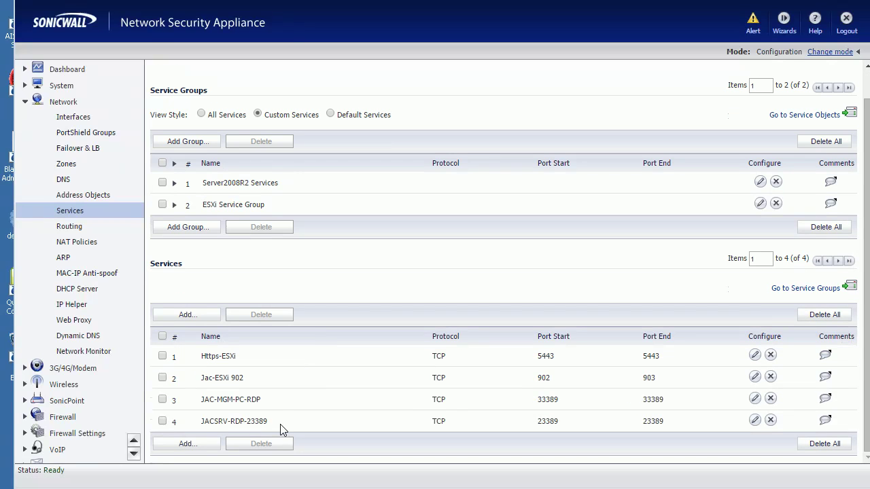
pyautogui.moveTo(278, 424); pyautogui.dragTo(251, 422)
# Highlight step 2 about the address object in the notes, then minimize Notepad
pyautogui.hotkey('alt', 'Tab')
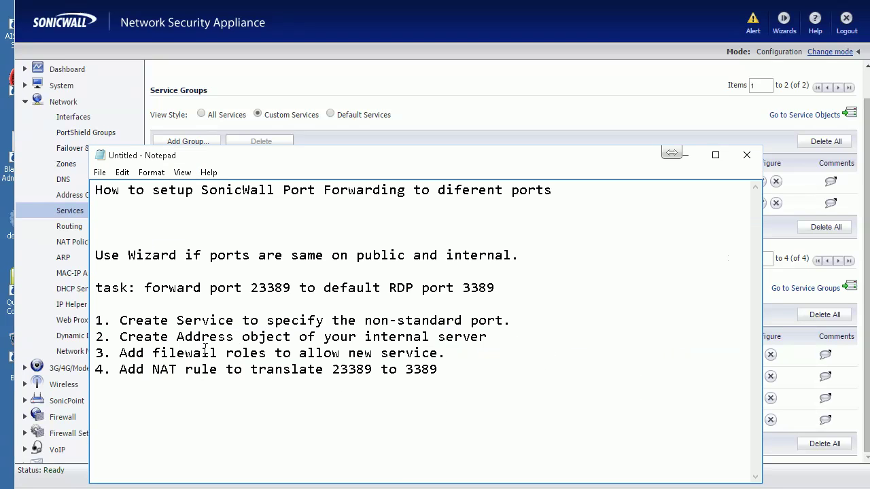
pyautogui.moveTo(121, 337); pyautogui.dragTo(416, 336)
pyautogui.click(469, 336)
pyautogui.click(496, 335)
pyautogui.click(690, 157)
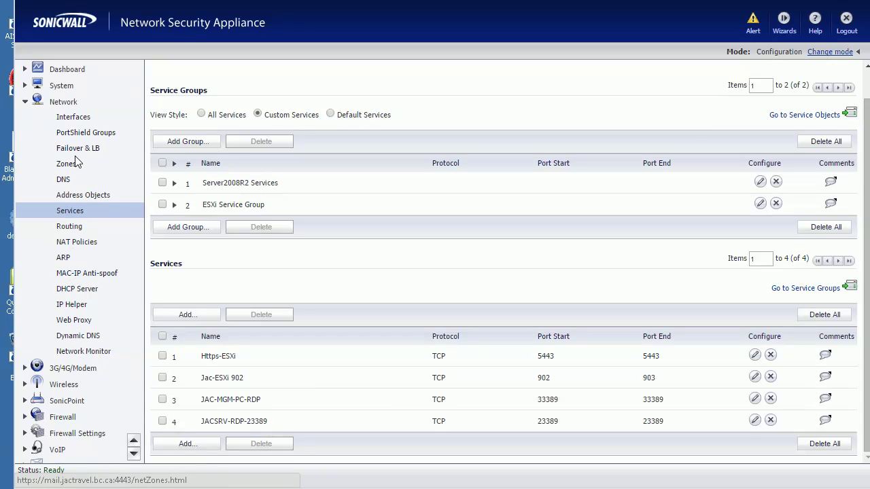
pyautogui.click(84, 197)
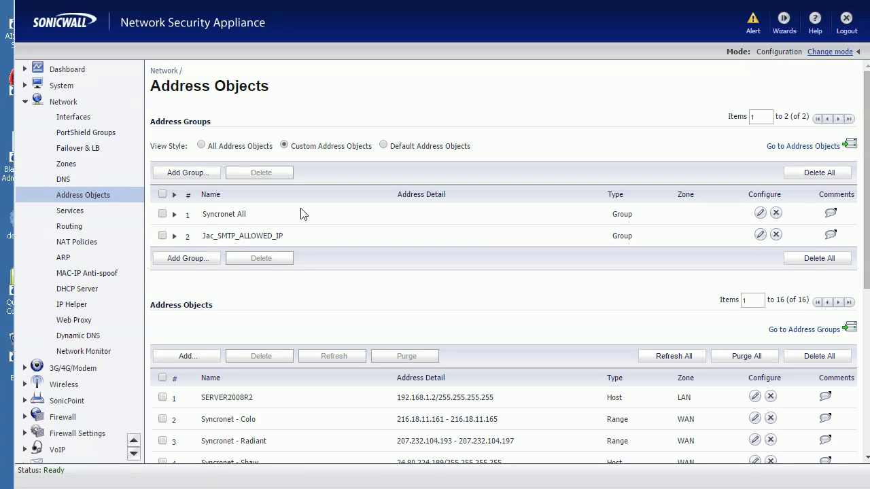
pyautogui.scroll(-3, 339, 266)
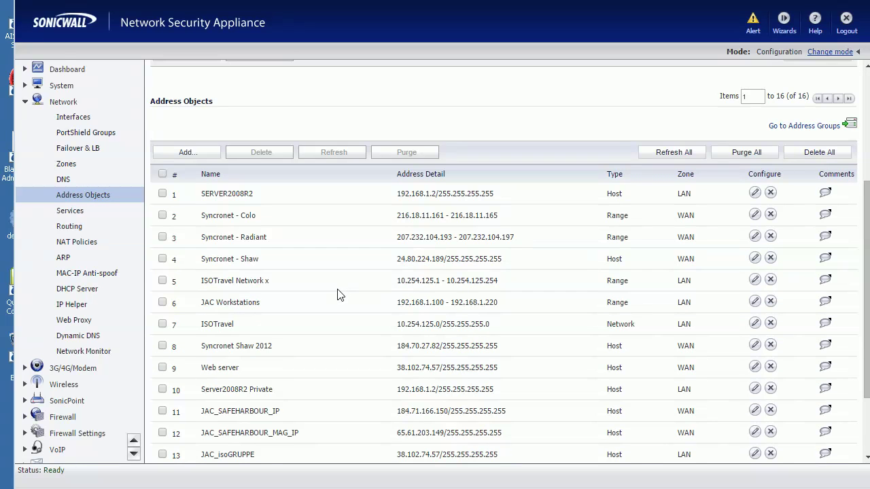
pyautogui.scroll(3, 336, 292)
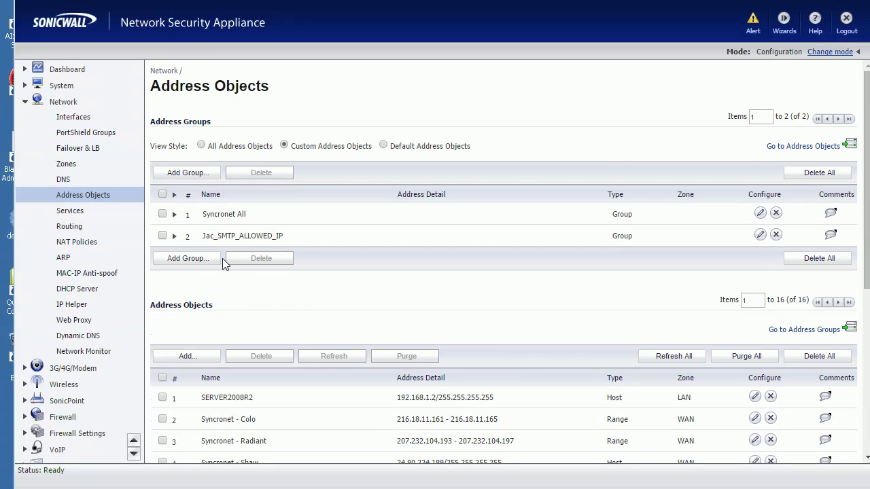
pyautogui.scroll(-5, 265, 360)
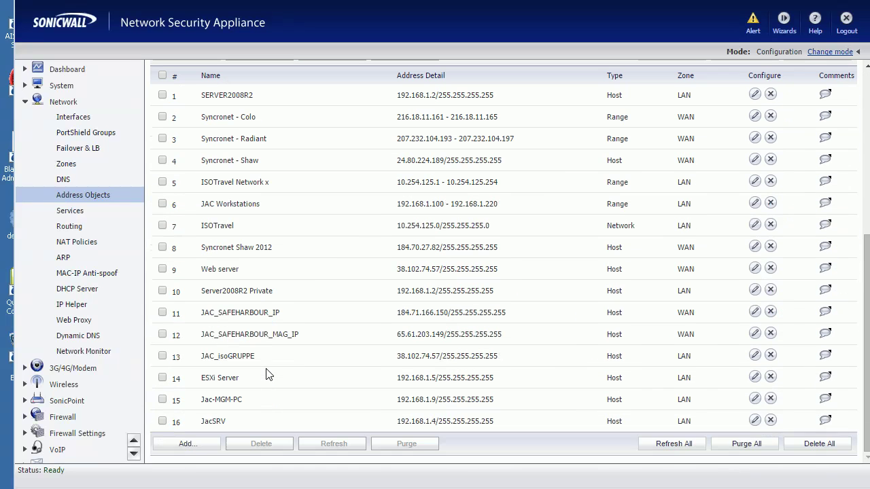
pyautogui.scroll(2, 306, 361)
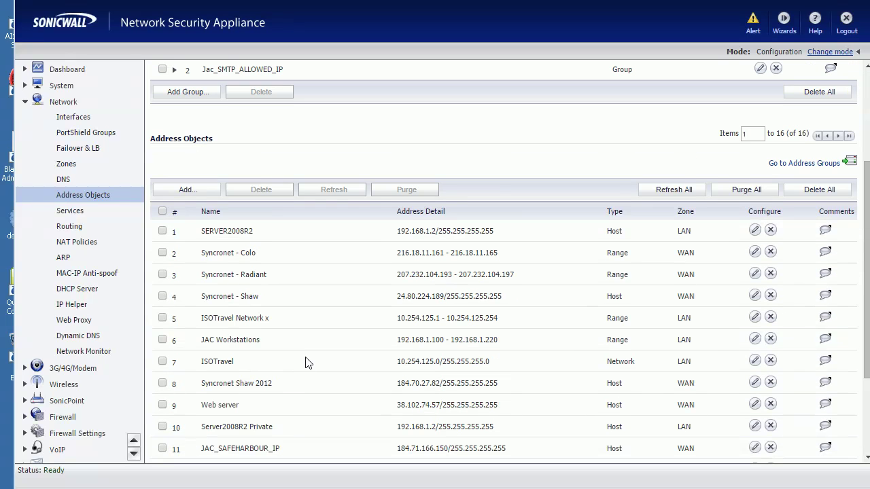
pyautogui.click(190, 190)
pyautogui.click(647, 259)
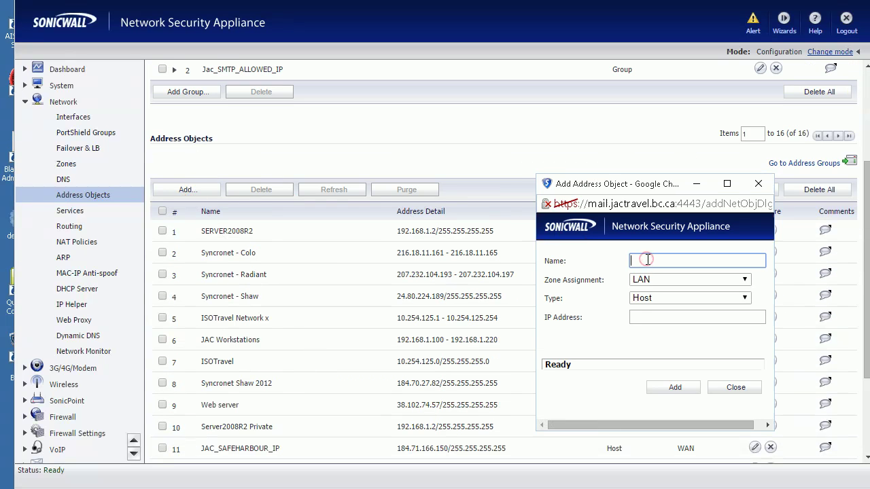
pyautogui.write('sfsa')
pyautogui.click(655, 316)
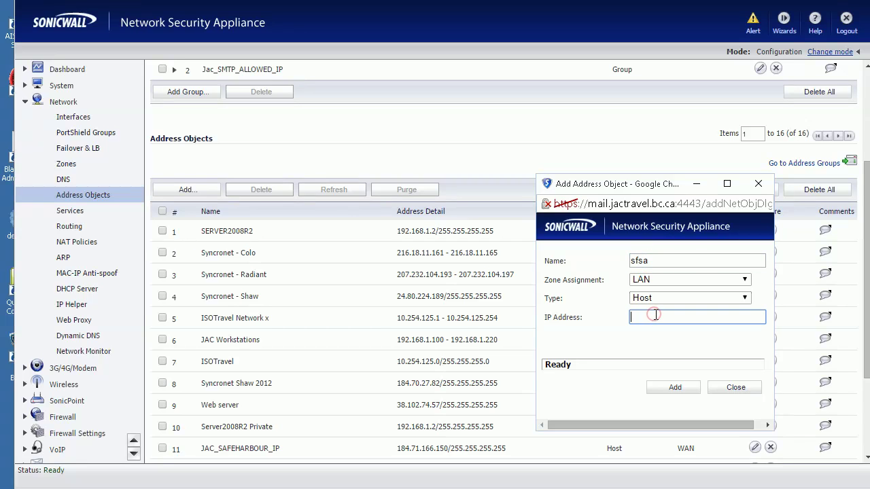
pyautogui.write('192.168.....')
pyautogui.click(735, 388)
pyautogui.scroll(-3, 313, 446)
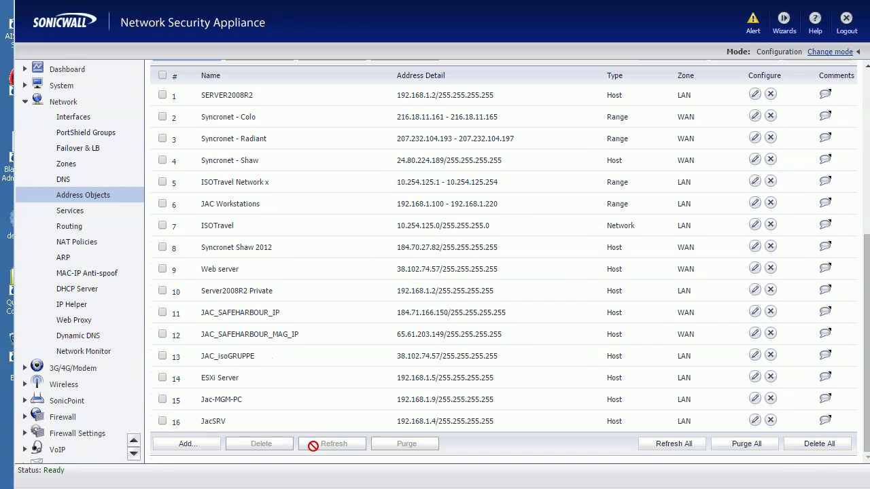
pyautogui.moveTo(236, 425); pyautogui.dragTo(202, 423)
pyautogui.moveTo(515, 422); pyautogui.dragTo(399, 422)
pyautogui.click(462, 422)
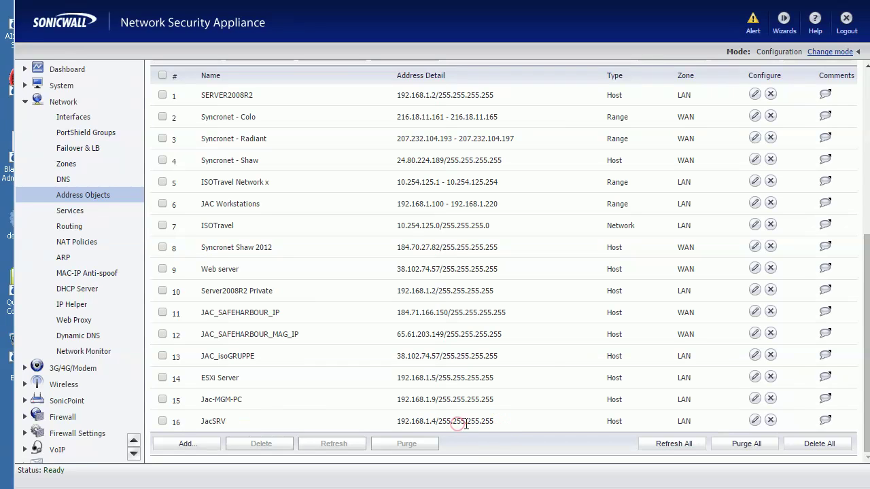
pyautogui.click(503, 487)
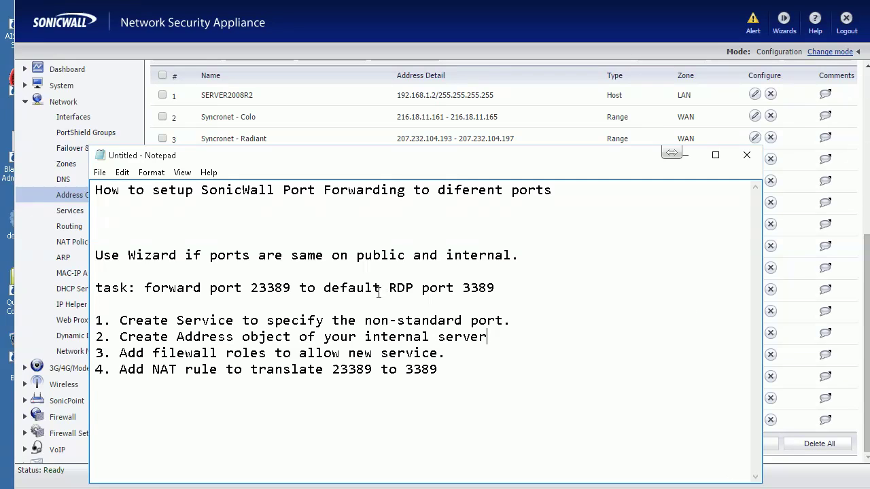
pyautogui.moveTo(121, 354); pyautogui.dragTo(468, 350)
pyautogui.click(466, 350)
pyautogui.click(459, 350)
# Go to Firewall > Access Rules and show the WAN-to-LAN rule list
pyautogui.click(29, 103)
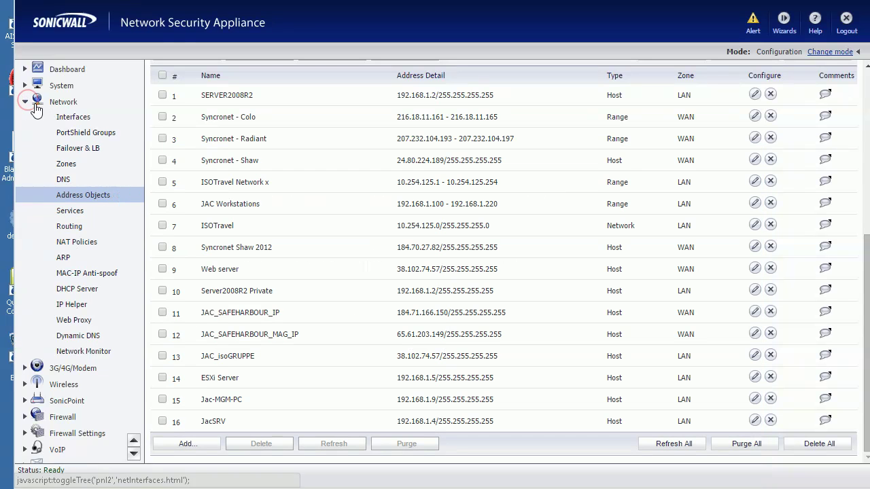
pyautogui.click(60, 102)
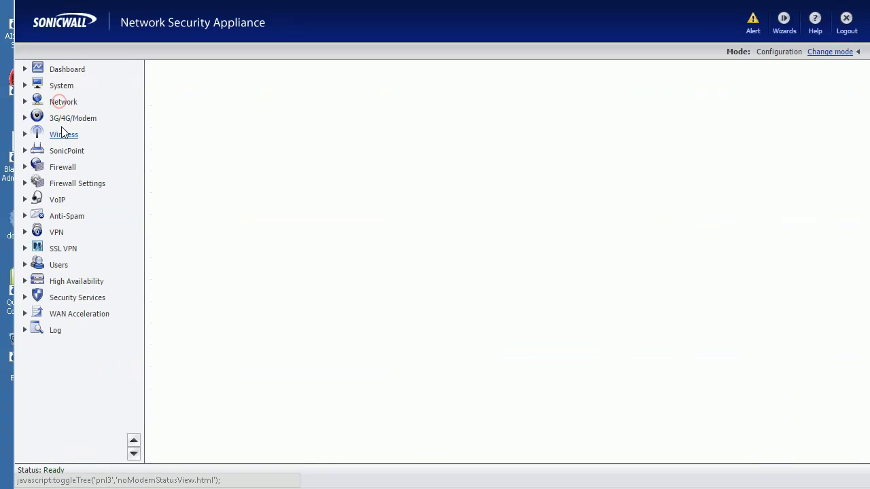
pyautogui.click(65, 167)
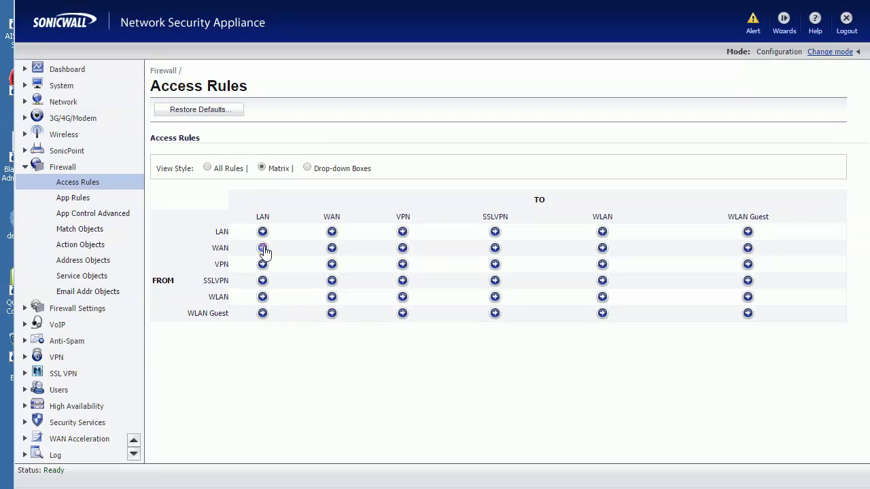
pyautogui.click(263, 248)
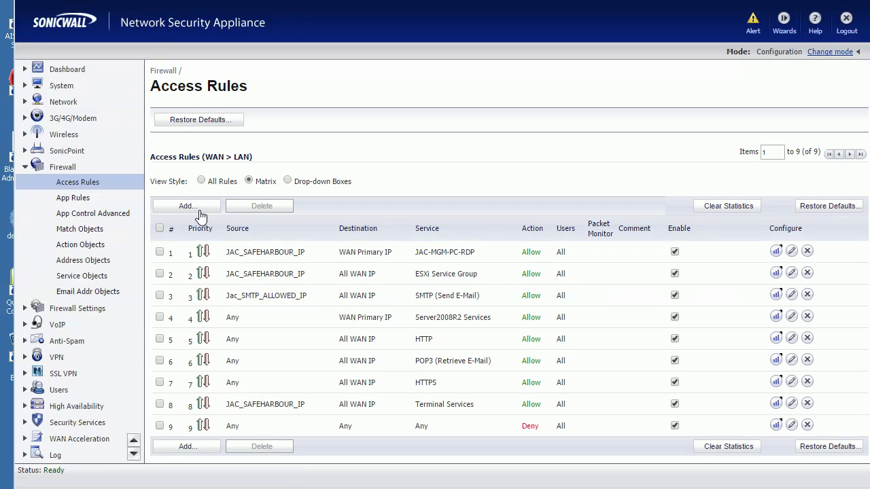
# Add a new WAN-to-LAN access rule using the JACSRV-RDP-23389 service
pyautogui.click(197, 210)
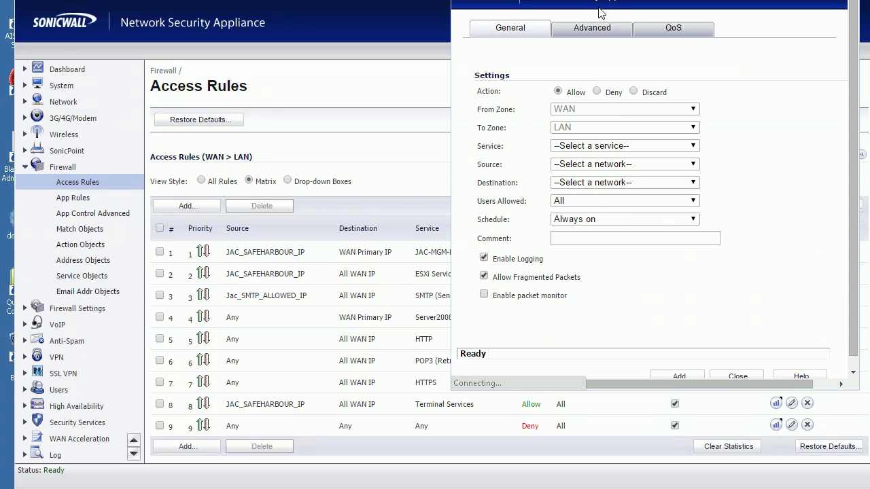
pyautogui.moveTo(601, 5); pyautogui.dragTo(373, 6)
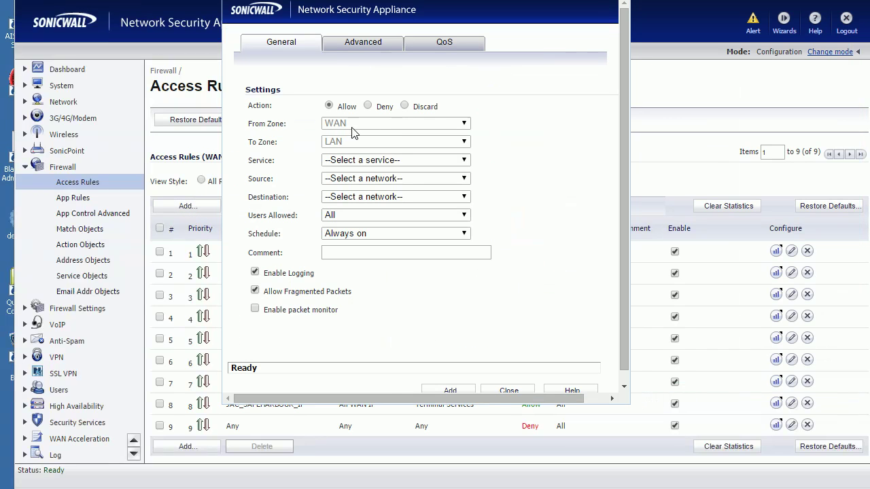
pyautogui.click(367, 160)
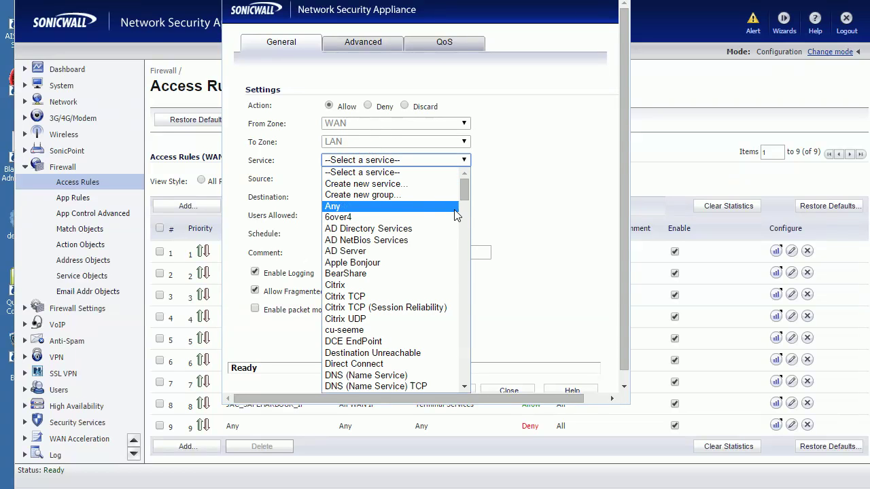
pyautogui.press('j')
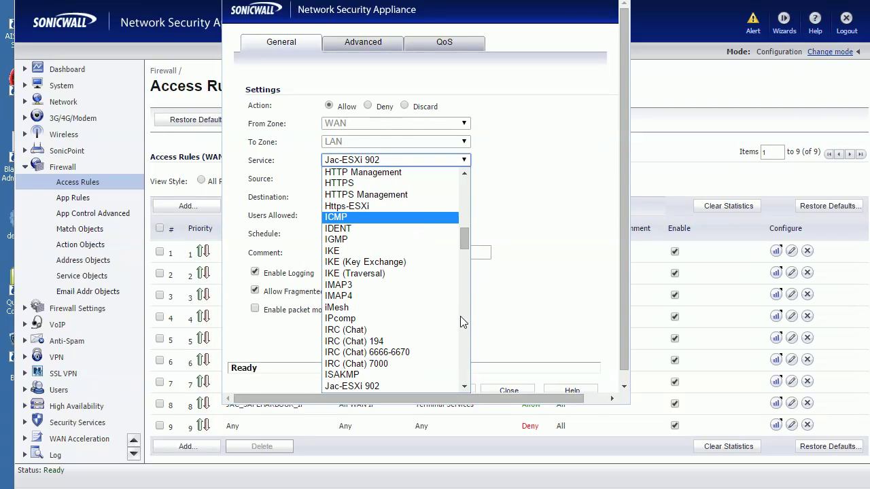
pyautogui.click(464, 386)
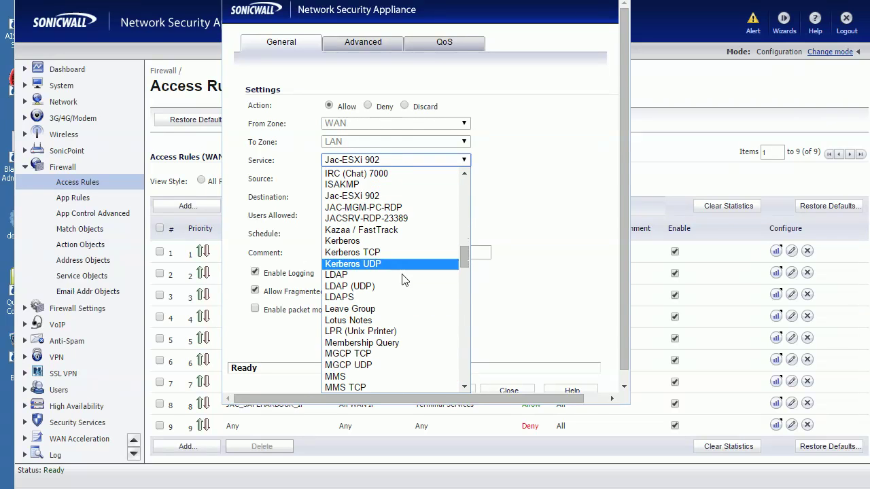
pyautogui.click(374, 218)
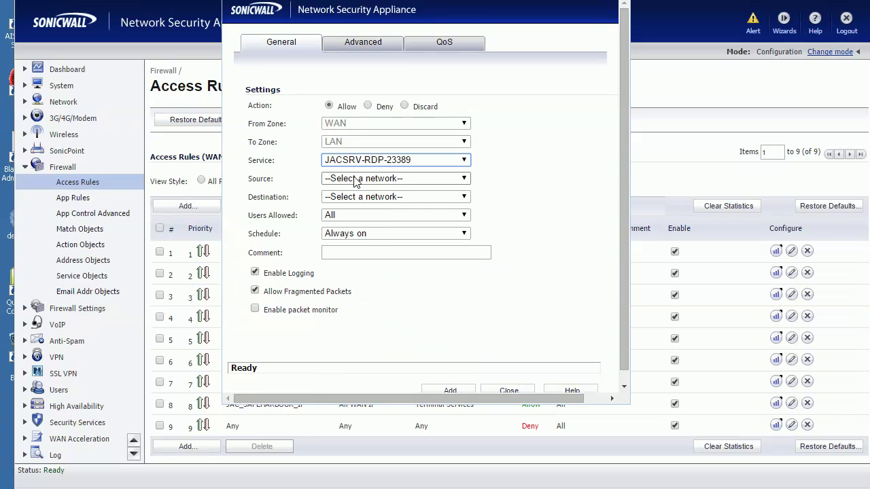
# Set the rule's source to JAC_SAFEHARBOUR_IP
pyautogui.click(356, 180)
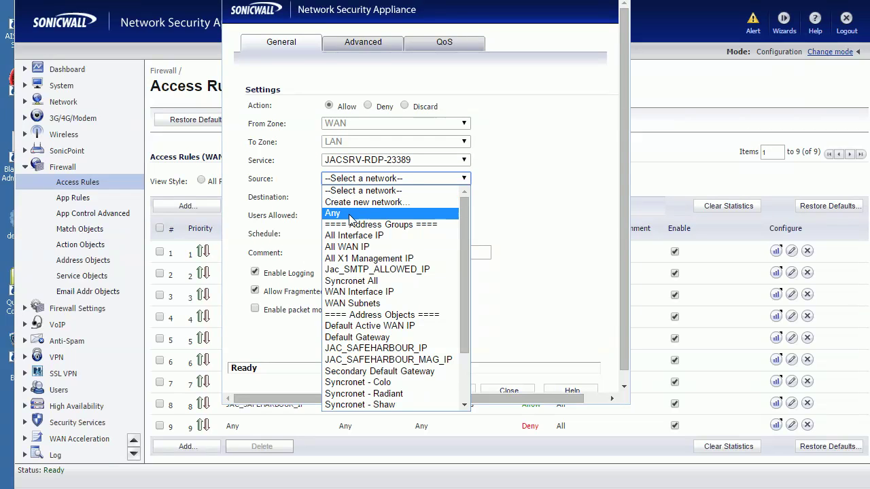
pyautogui.click(350, 215)
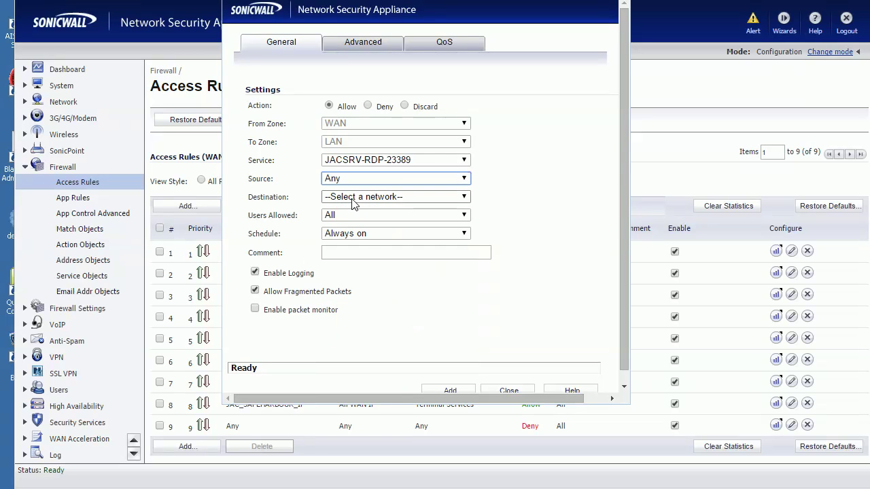
pyautogui.click(367, 202)
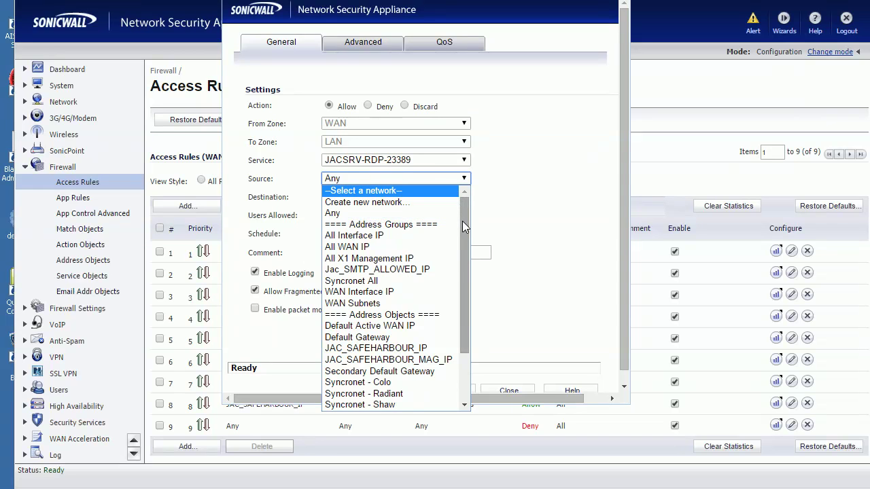
pyautogui.moveTo(462, 223)
pyautogui.mouseDown()
pyautogui.moveTo(466, 261)
pyautogui.moveTo(458, 217)
pyautogui.mouseUp()
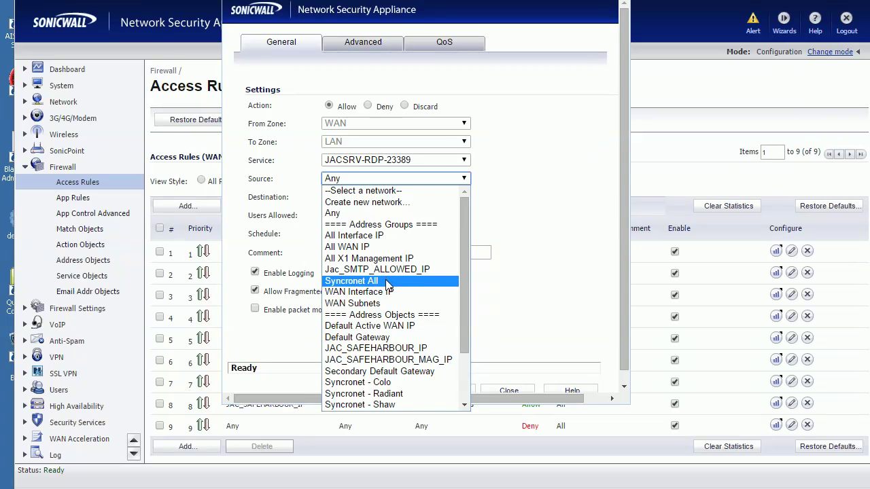
pyautogui.click(400, 348)
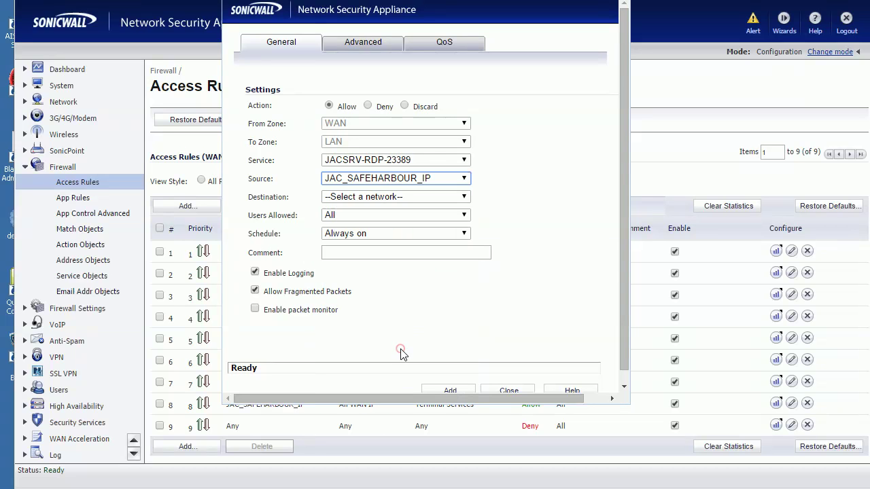
# Set the rule's destination to WAN Primary IP and save the rule
pyautogui.click(385, 197)
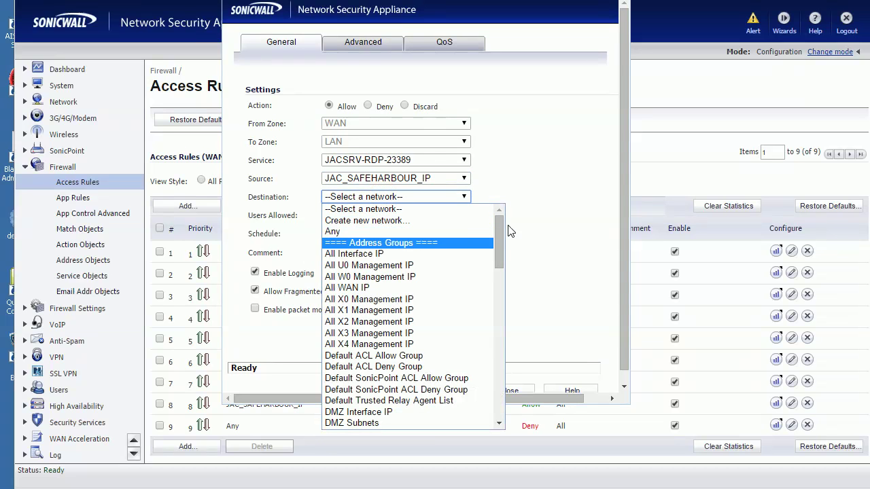
pyautogui.click(531, 193)
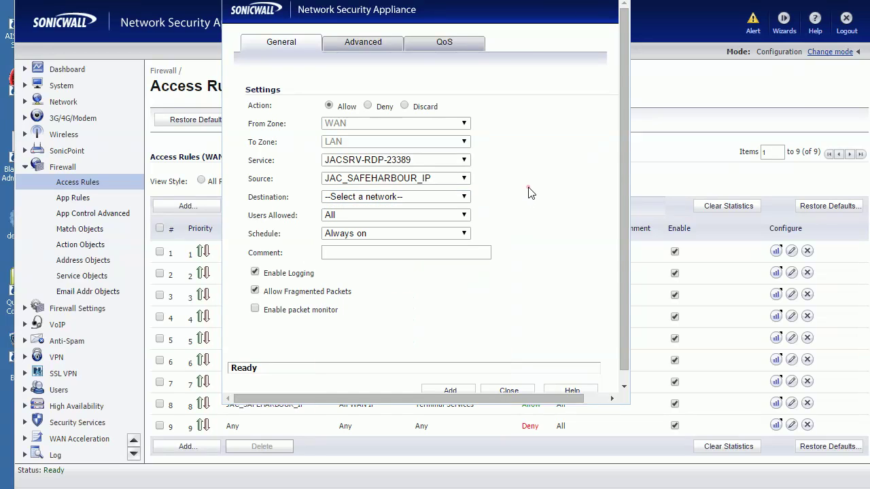
pyautogui.click(455, 196)
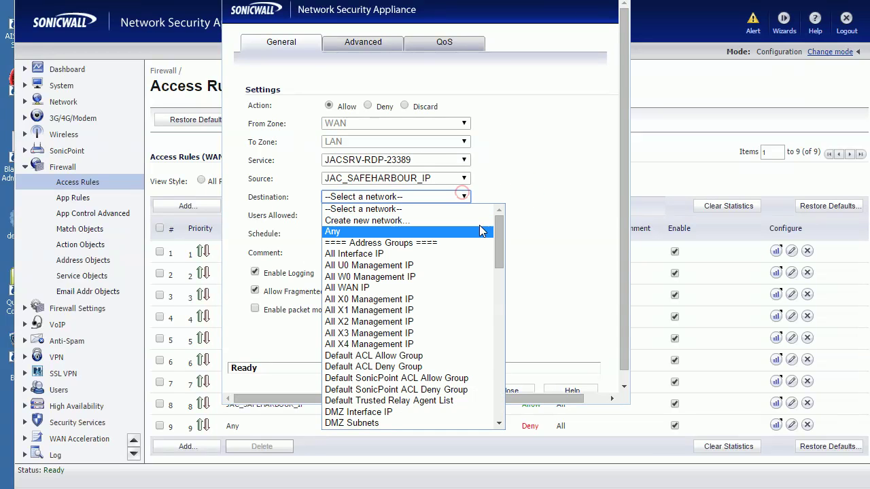
pyautogui.moveTo(499, 236); pyautogui.dragTo(496, 410)
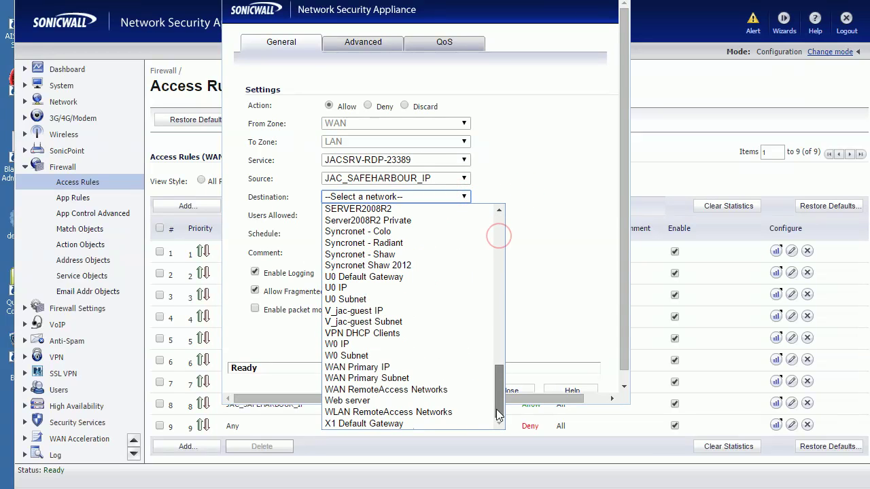
pyautogui.click(379, 369)
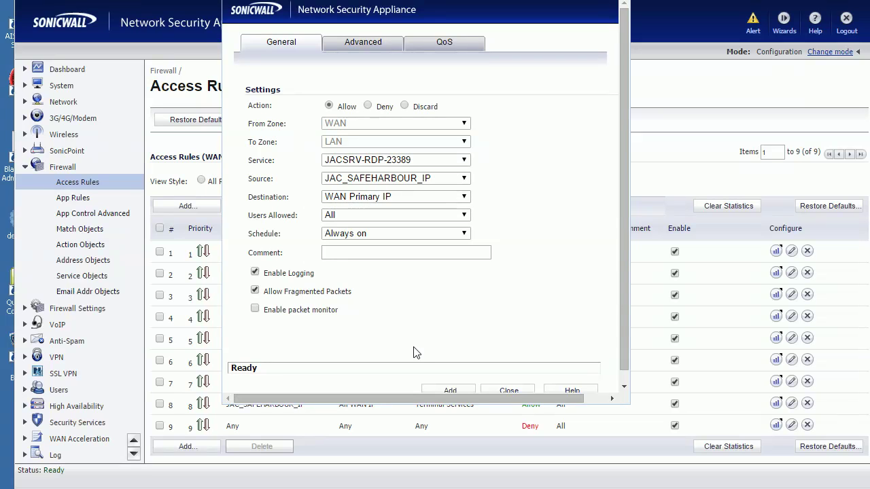
pyautogui.click(443, 392)
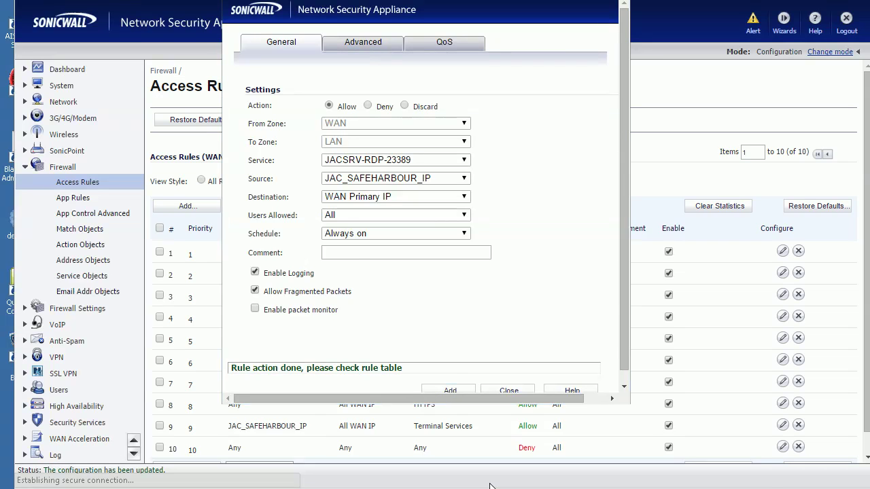
# Insert 'policy' into step 4 so it reads 'Add NAT policy rule to translate 23389 to 3389'
pyautogui.hotkey('alt', 'Tab')
pyautogui.moveTo(119, 353); pyautogui.dragTo(470, 352)
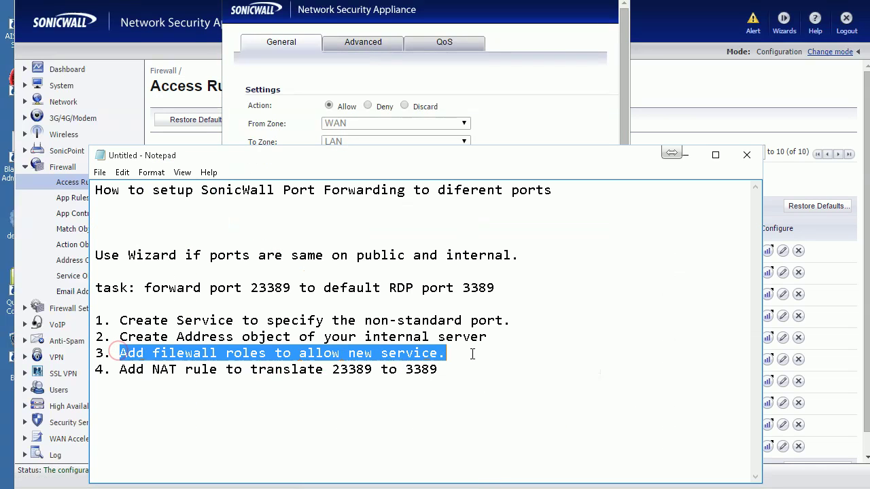
pyautogui.click(477, 352)
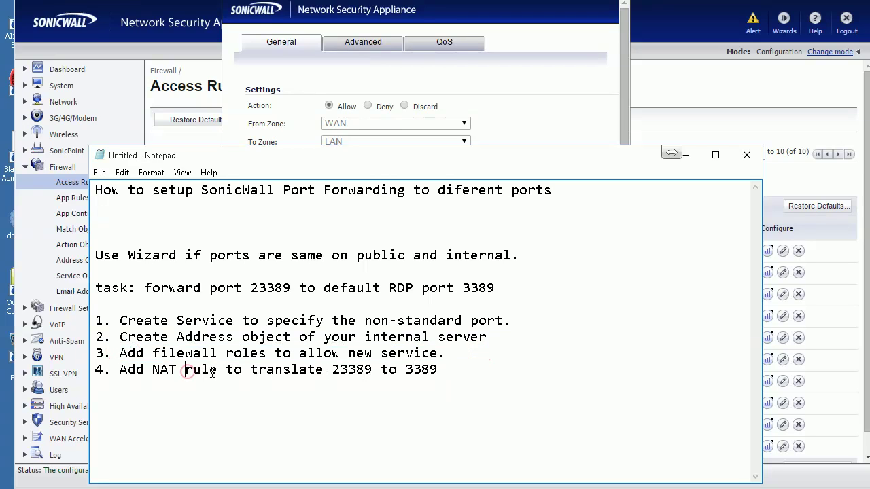
pyautogui.write('pol')
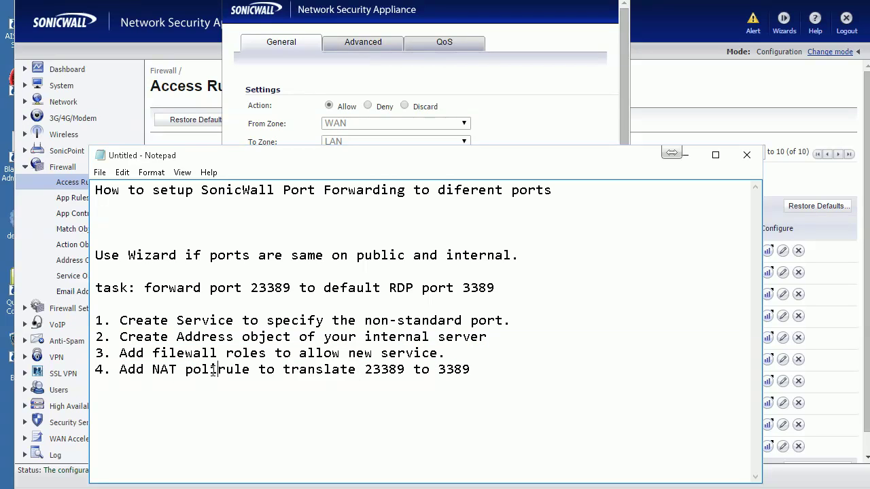
pyautogui.write('icy')
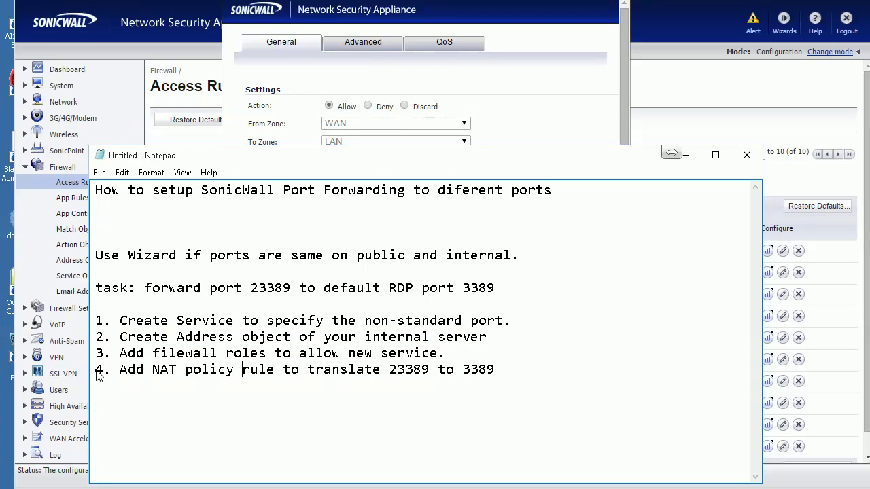
pyautogui.moveTo(99, 370); pyautogui.dragTo(549, 368)
pyautogui.click(547, 368)
pyautogui.moveTo(309, 370); pyautogui.dragTo(374, 371)
pyautogui.click(388, 372)
pyautogui.click(504, 369)
# Go to Network > NAT Policies in SonicWall and start a new NAT policy
pyautogui.click(27, 166)
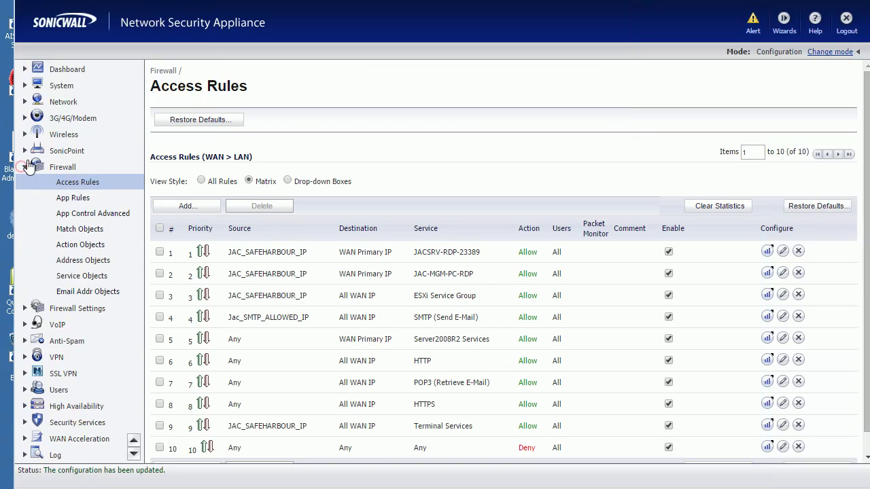
pyautogui.click(25, 102)
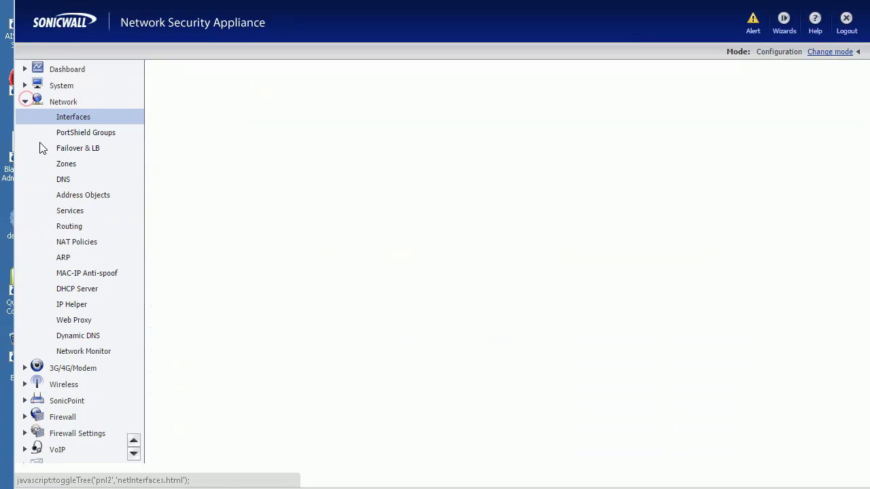
pyautogui.click(75, 243)
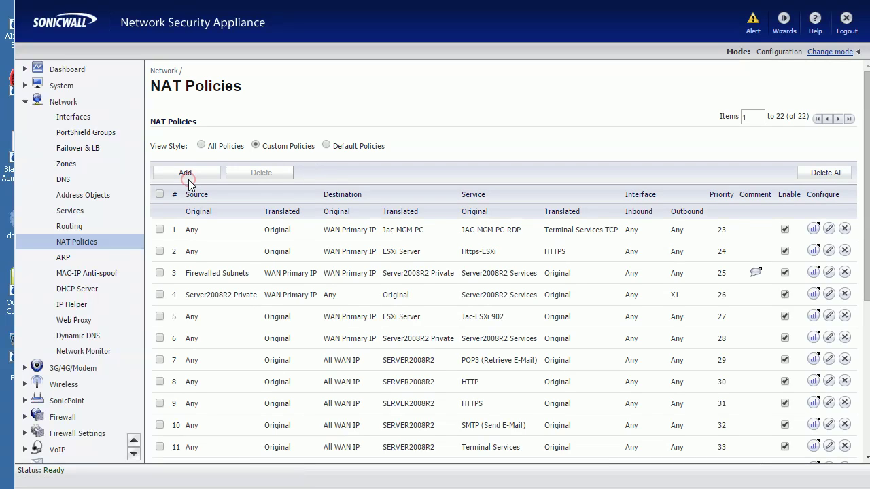
pyautogui.click(187, 174)
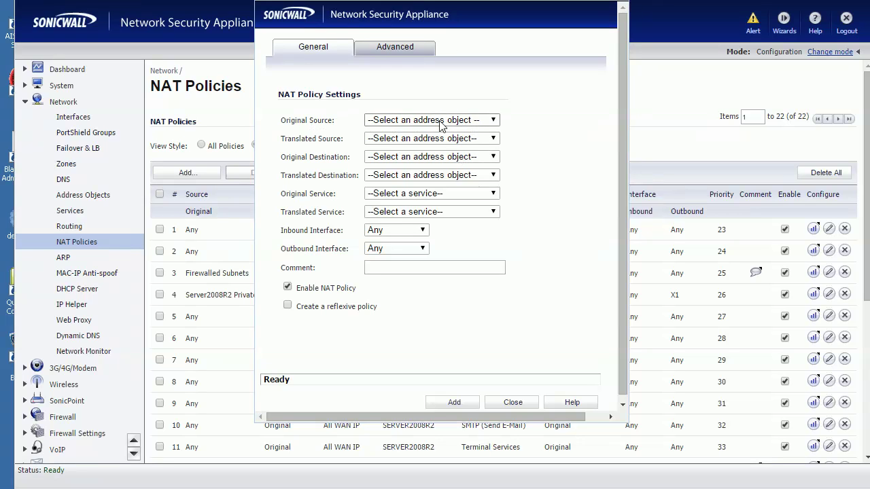
# Set the policy's original source to Any and the translated source to Original
pyautogui.click(482, 121)
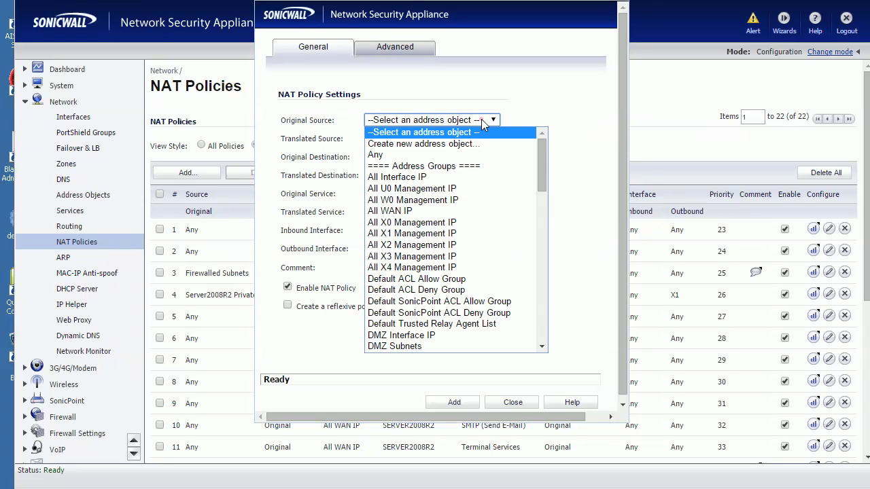
pyautogui.click(416, 155)
pyautogui.click(442, 138)
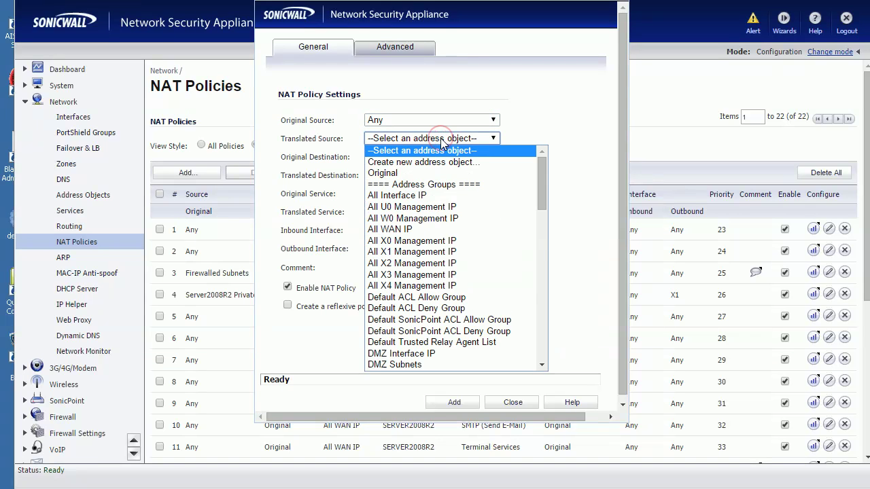
pyautogui.click(403, 174)
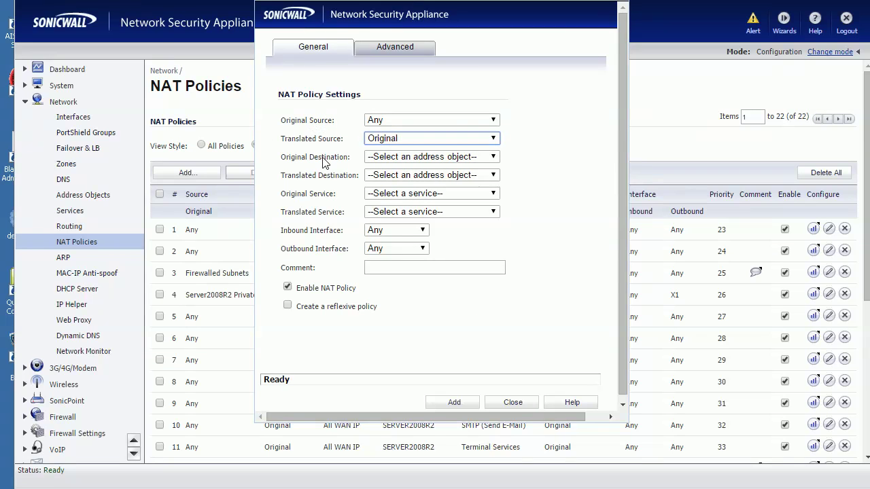
# Set the original destination to WAN Primary IP, translated to the JacSRV server
pyautogui.click(418, 156)
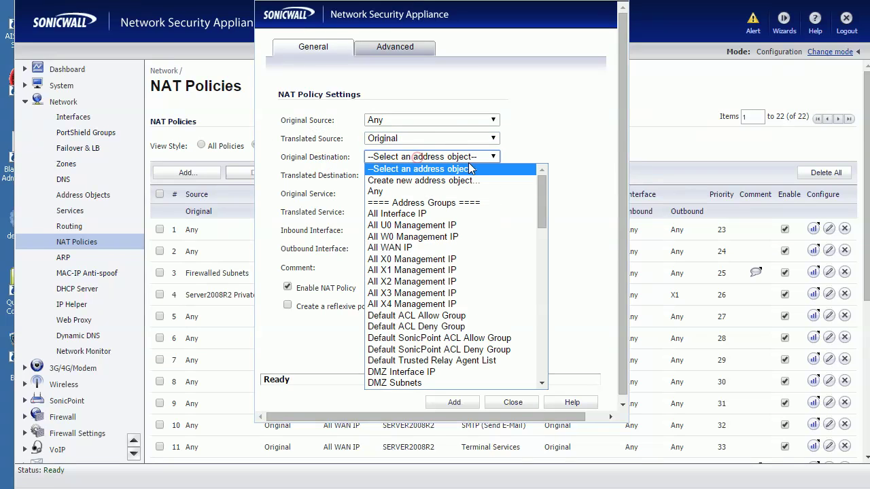
pyautogui.moveTo(540, 206); pyautogui.dragTo(540, 370)
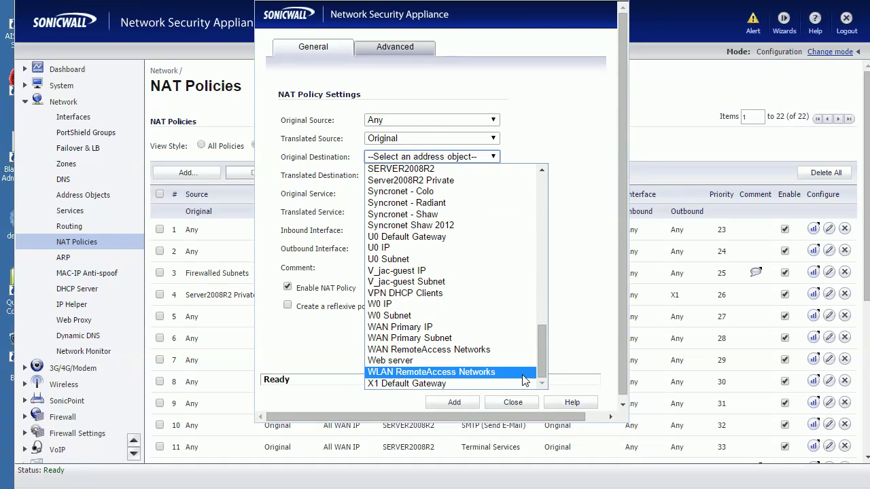
pyautogui.click(435, 329)
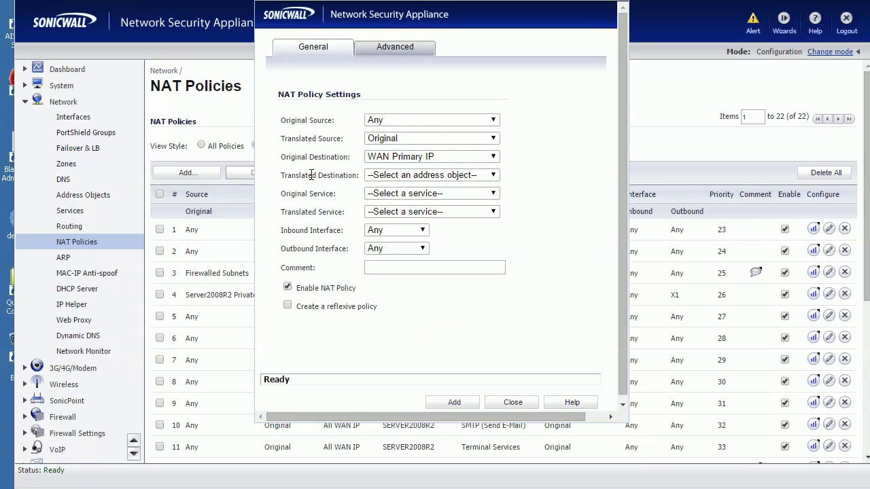
pyautogui.moveTo(306, 177); pyautogui.dragTo(355, 176)
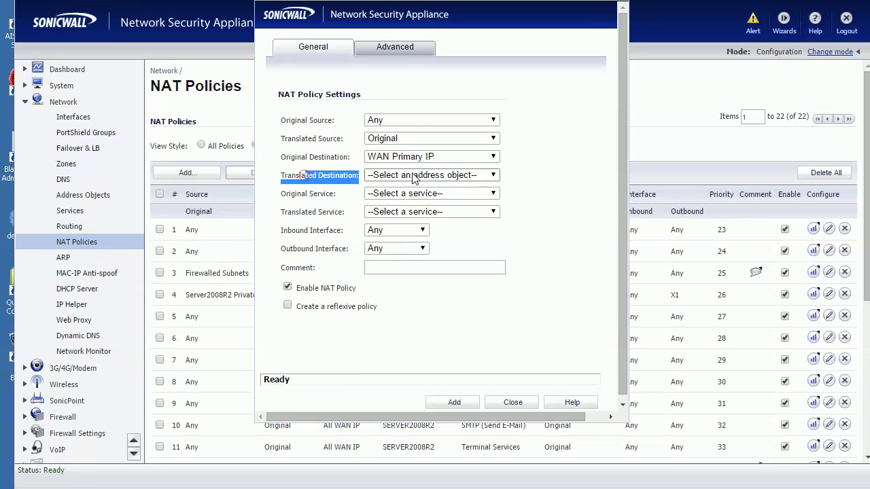
pyautogui.click(316, 175)
pyautogui.click(472, 176)
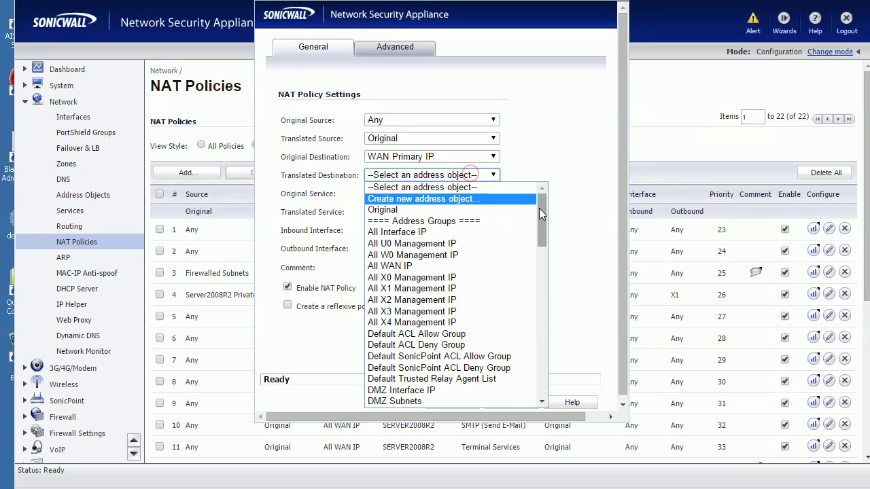
pyautogui.moveTo(540, 208); pyautogui.dragTo(548, 359)
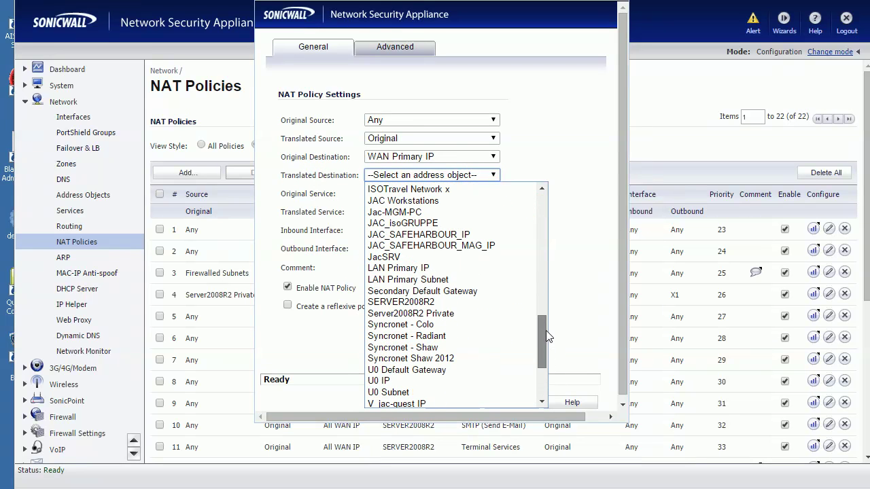
pyautogui.click(426, 258)
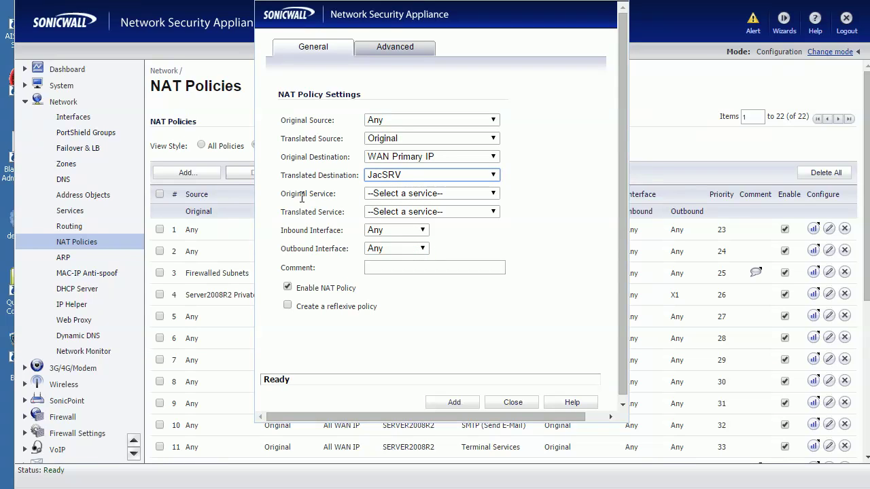
# Match service JACSRV-RDP-23389, translate it to Terminal Services TCP, and add the NAT policy
pyautogui.click(438, 193)
pyautogui.moveTo(503, 227); pyautogui.dragTo(503, 289)
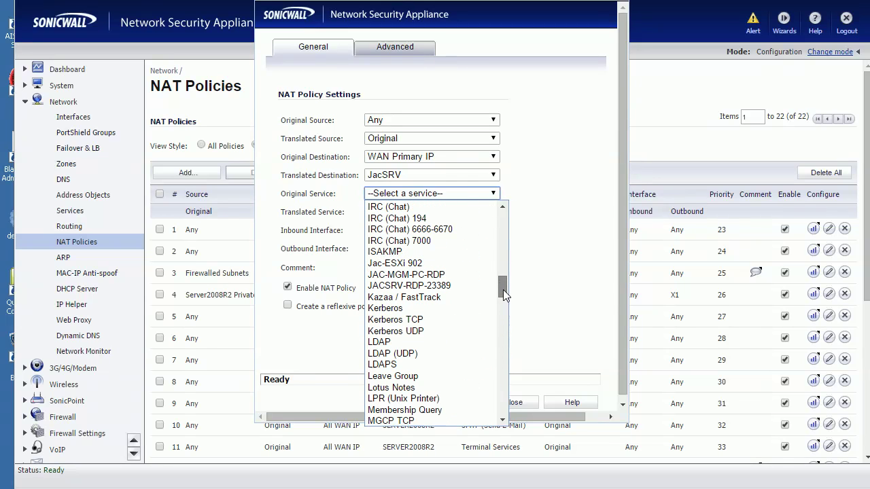
pyautogui.click(452, 285)
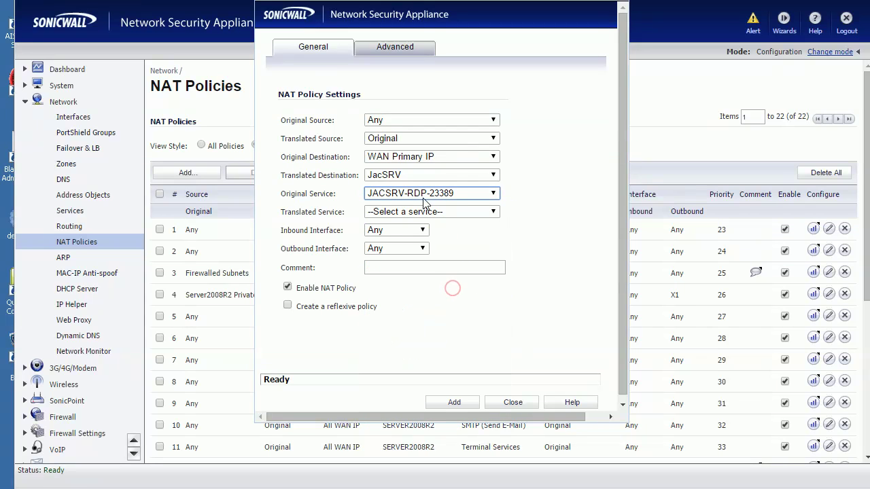
pyautogui.click(460, 212)
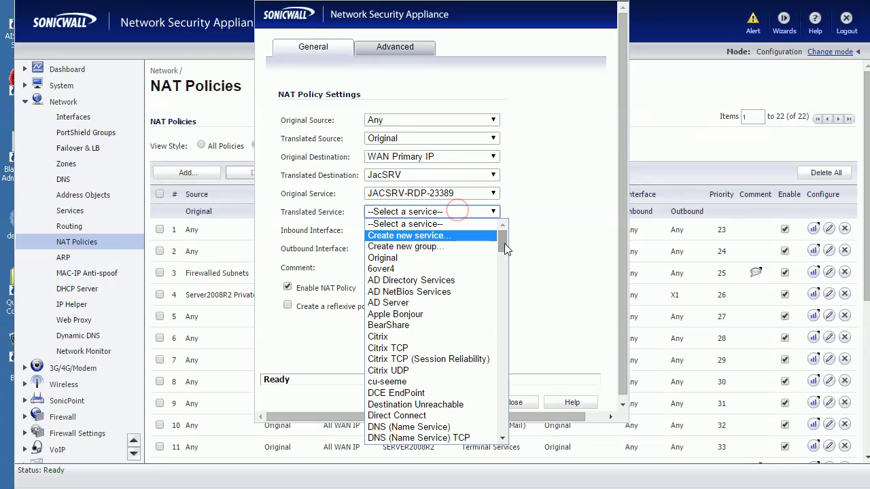
pyautogui.press('t')
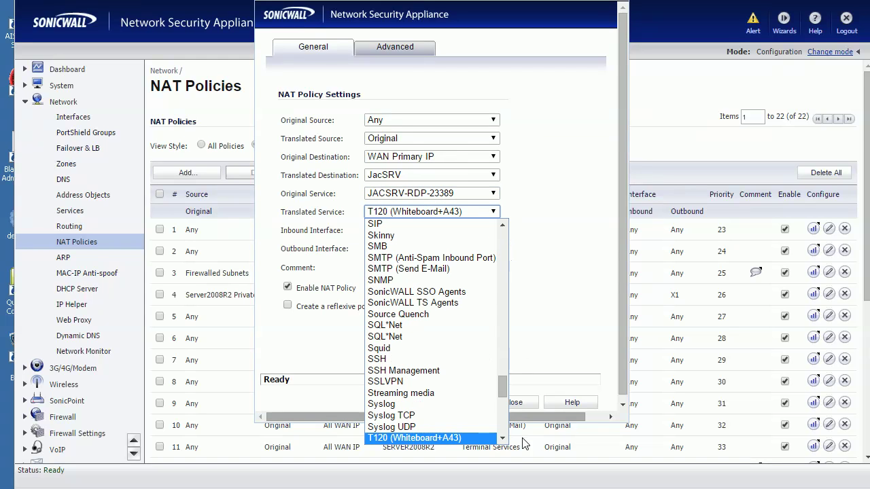
pyautogui.click(502, 418)
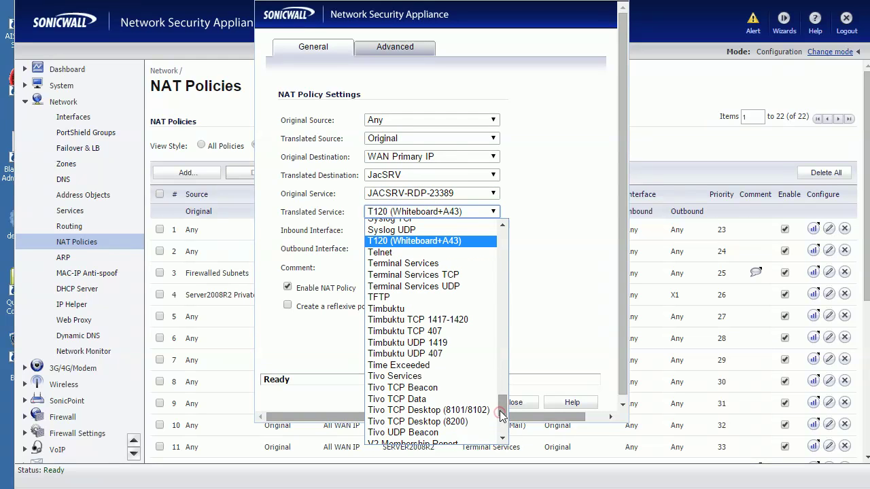
pyautogui.click(427, 275)
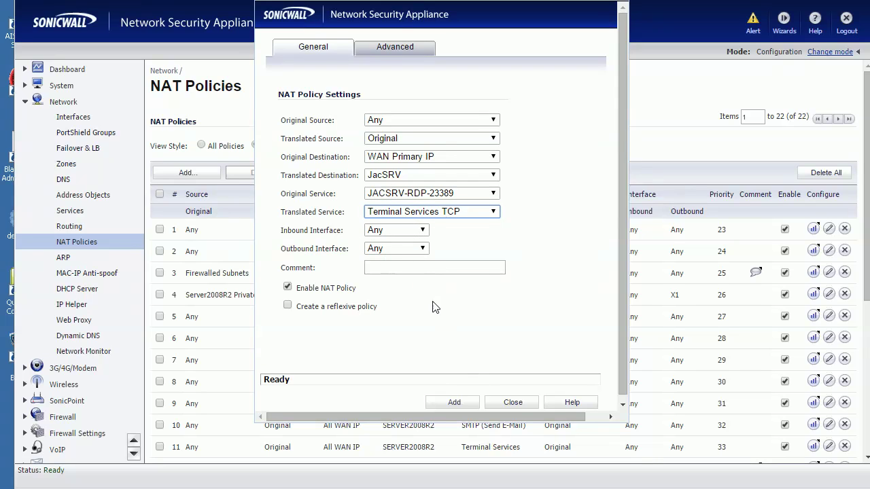
pyautogui.click(456, 402)
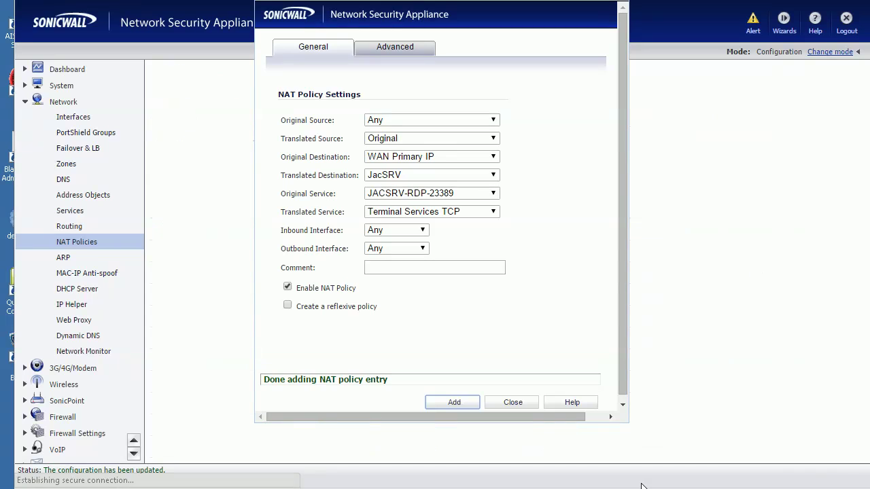
# Add the line 'public ip: 23389' below step 4 in the Notepad plan
pyautogui.hotkey('alt', 'Tab')
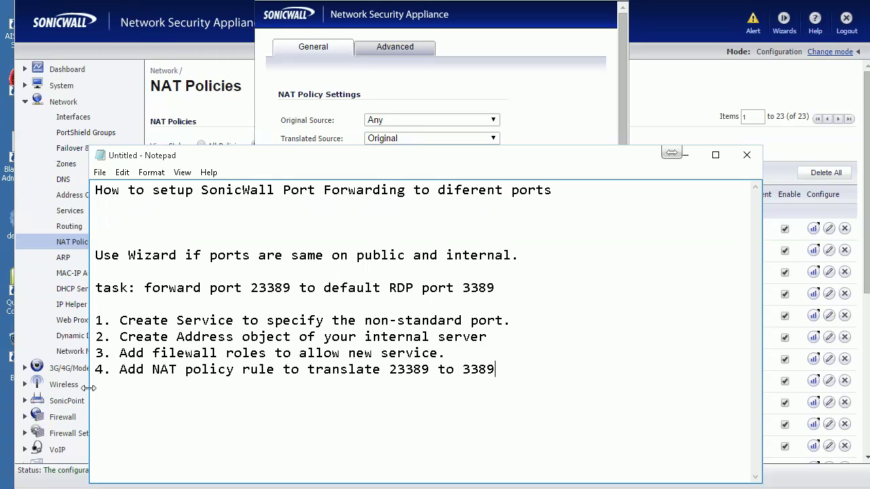
pyautogui.moveTo(121, 370); pyautogui.dragTo(359, 371)
pyautogui.click(520, 370)
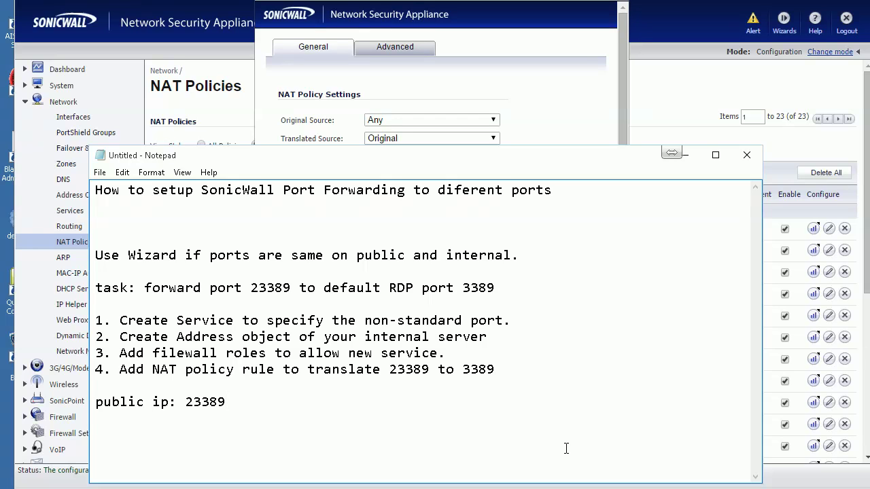
pyautogui.press('super+alt+5')
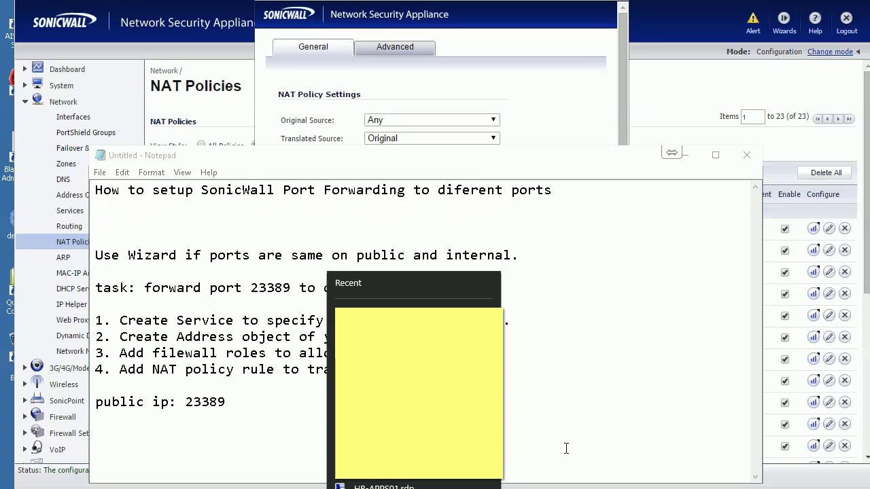
# Connect via Remote Desktop to the server's public address on port 23389, reaching the credentials prompt
pyautogui.press('Return')
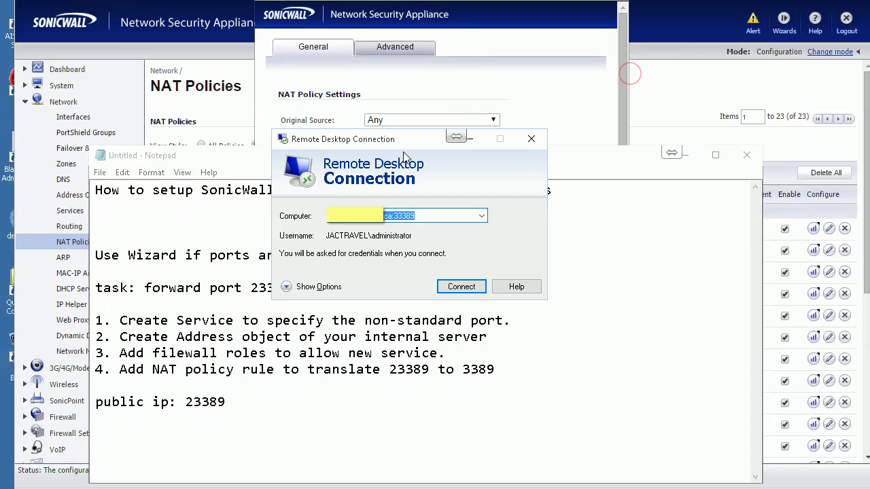
pyautogui.click(397, 216)
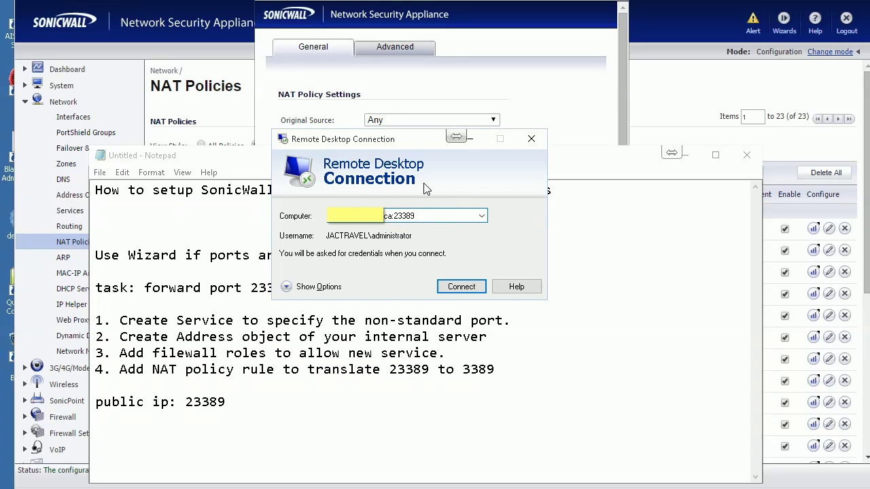
pyautogui.click(452, 288)
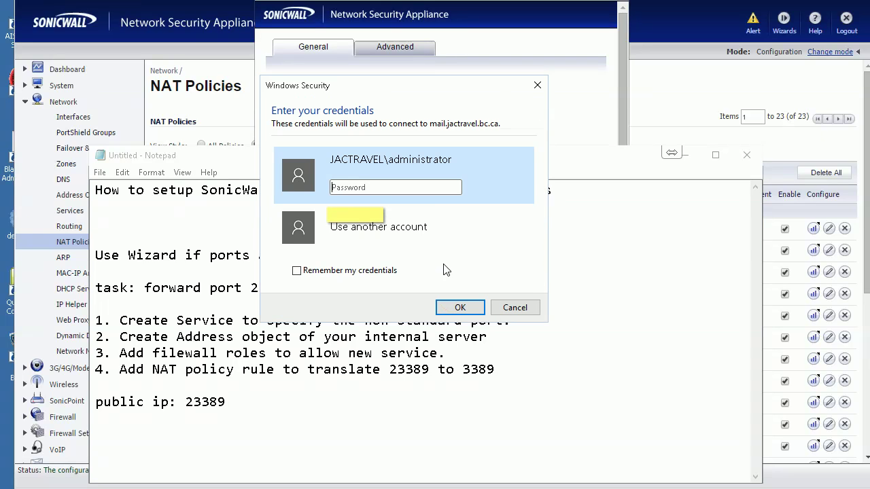